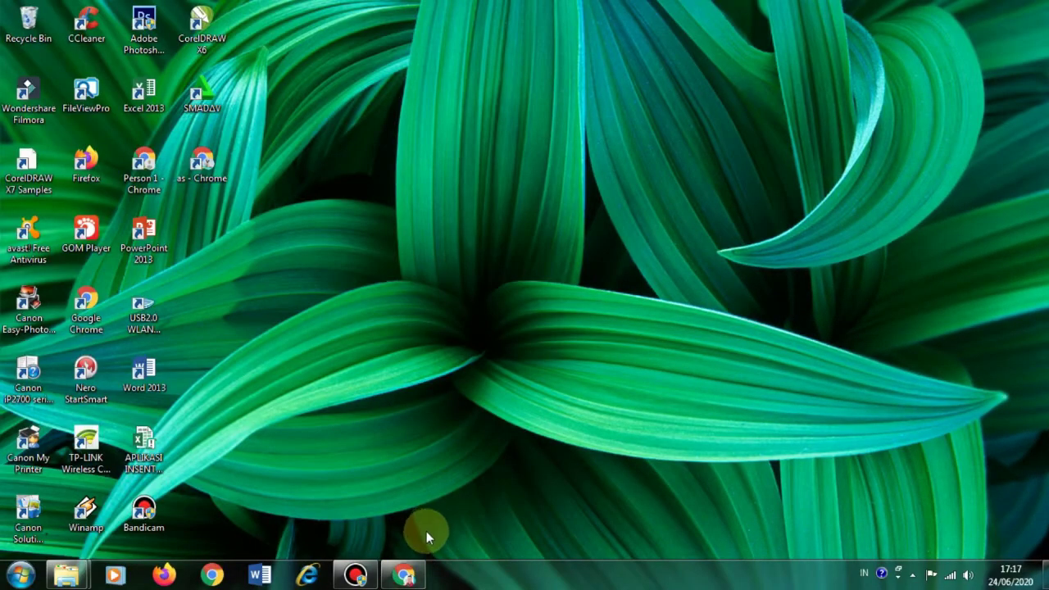
Open Chrome to YouTube and trim the window down to three YouTube home-page tabs.
click(402, 575)
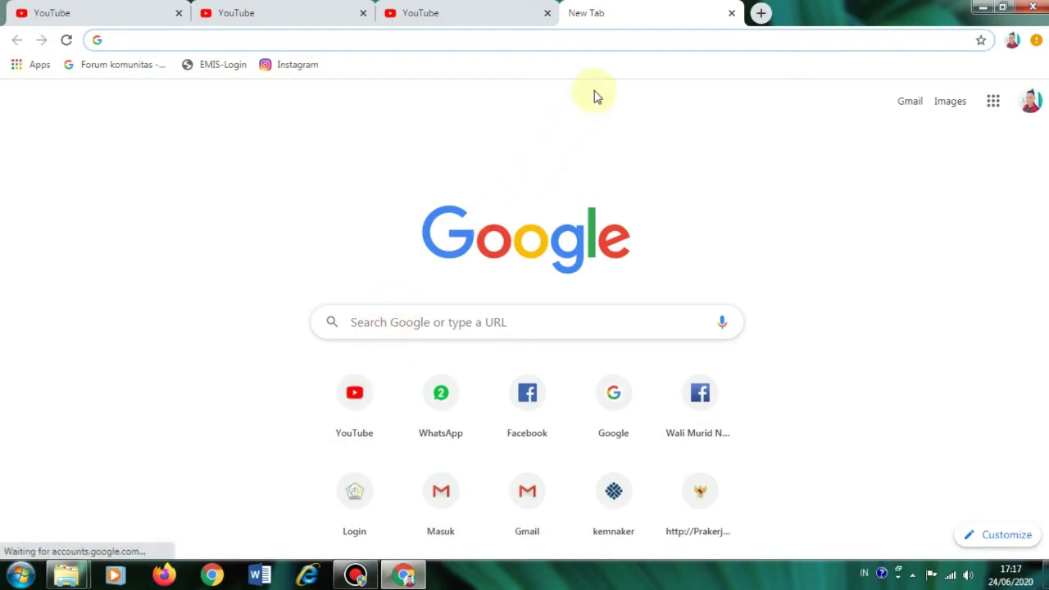
click(354, 401)
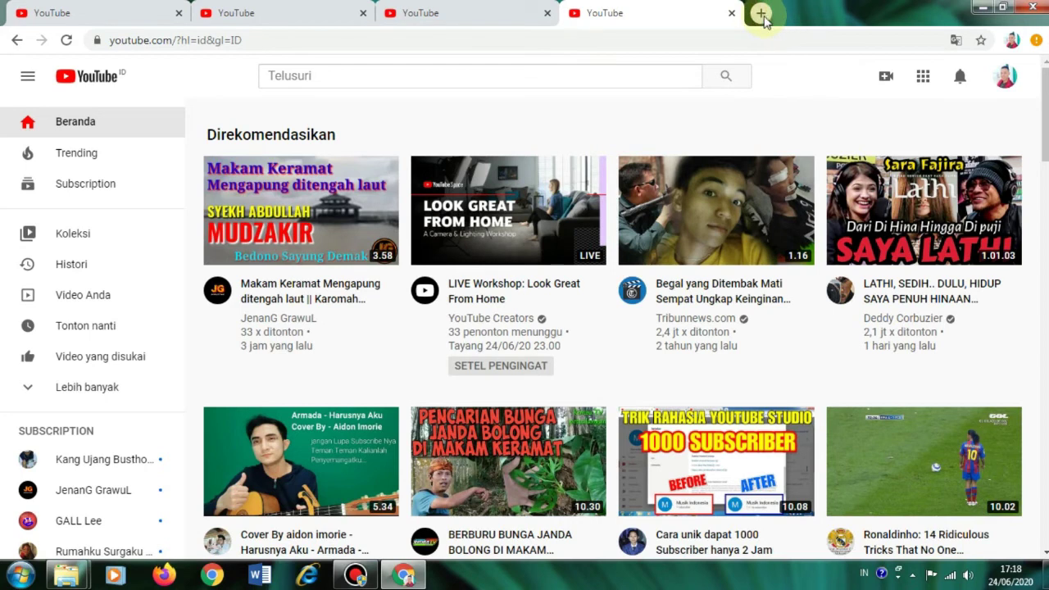
click(763, 14)
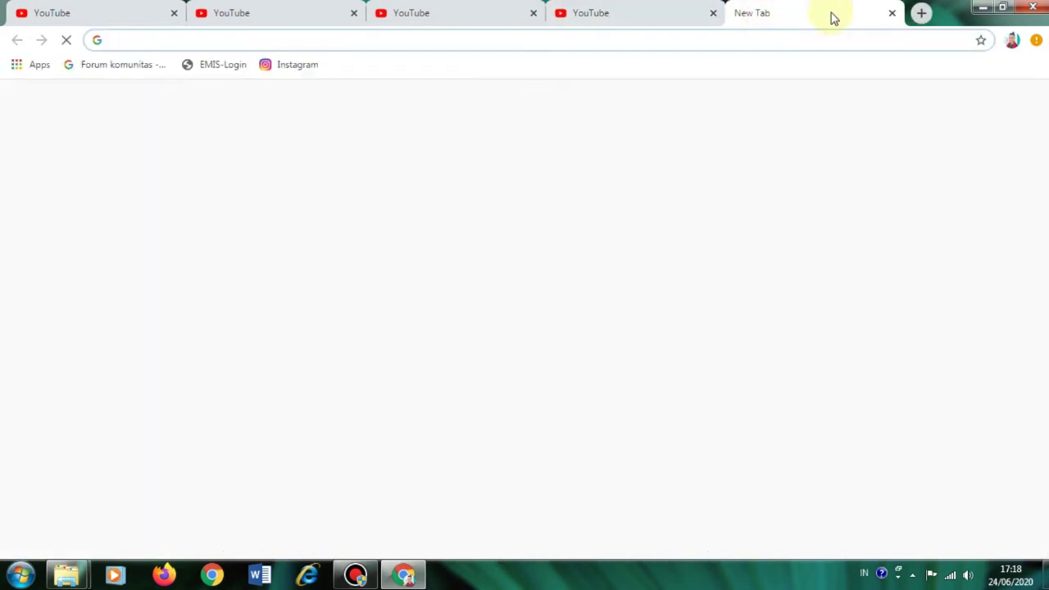
click(921, 14)
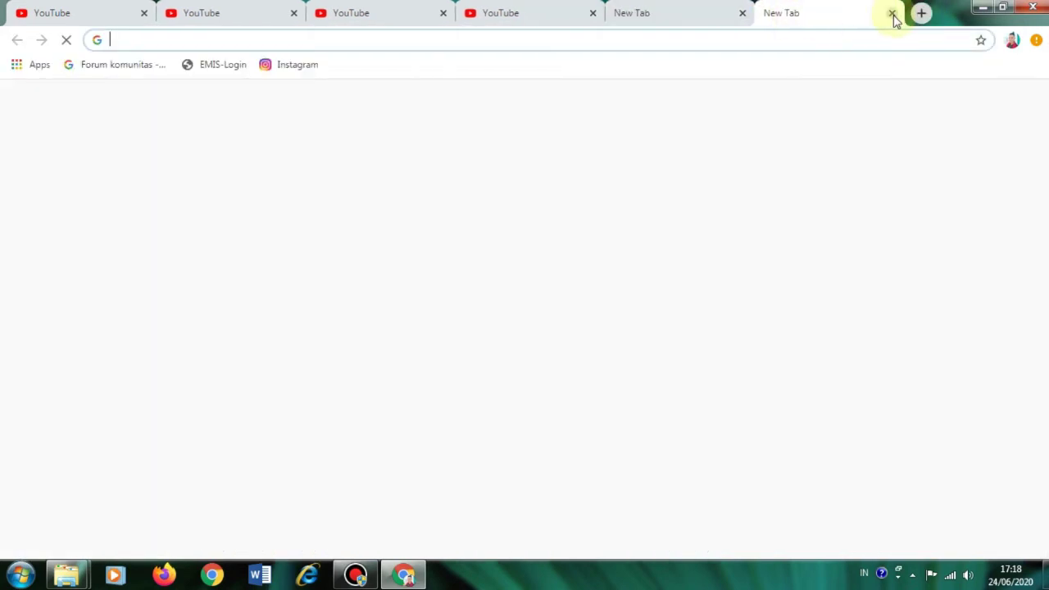
click(893, 14)
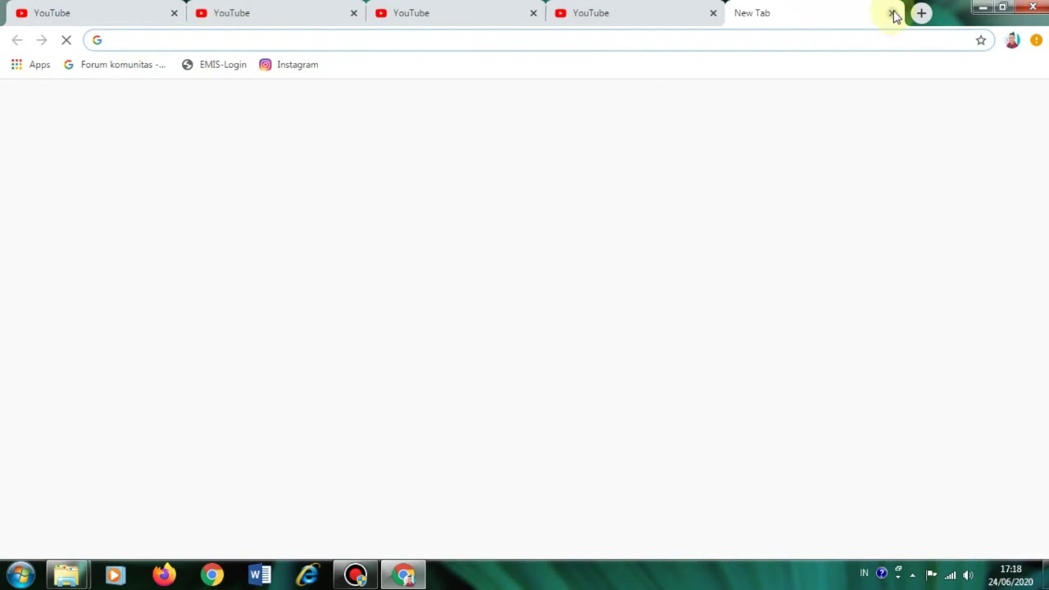
click(890, 13)
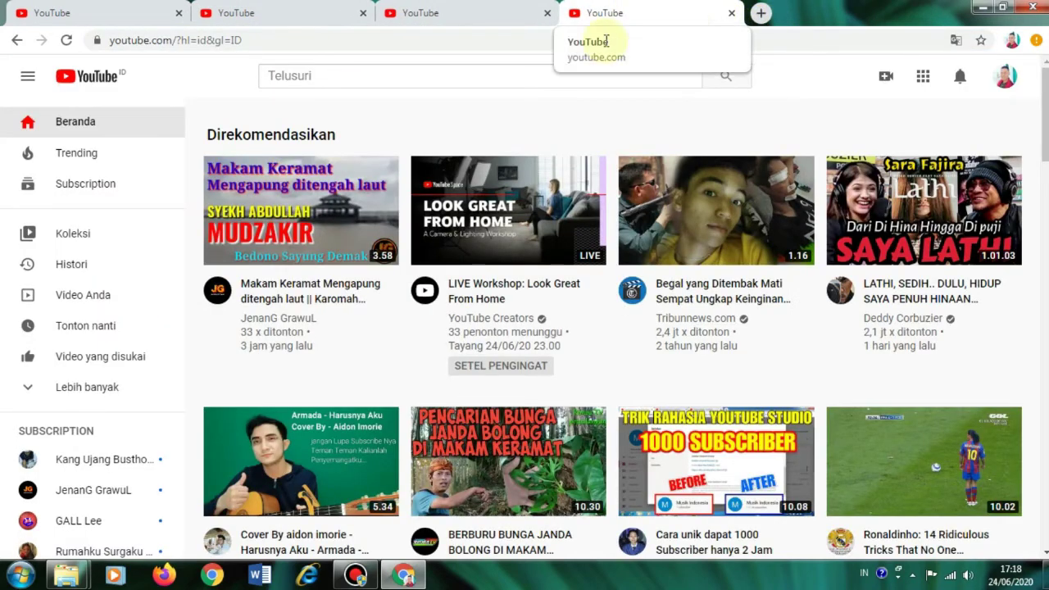
click(731, 14)
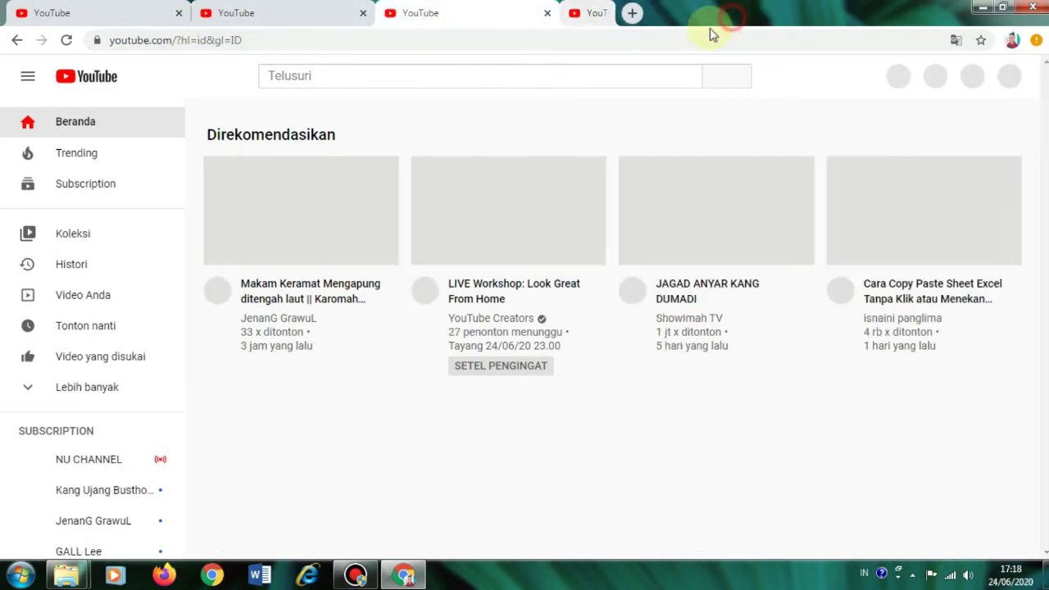
In the first tab, open the avatar's Ganti akun list and pick another account.
click(117, 20)
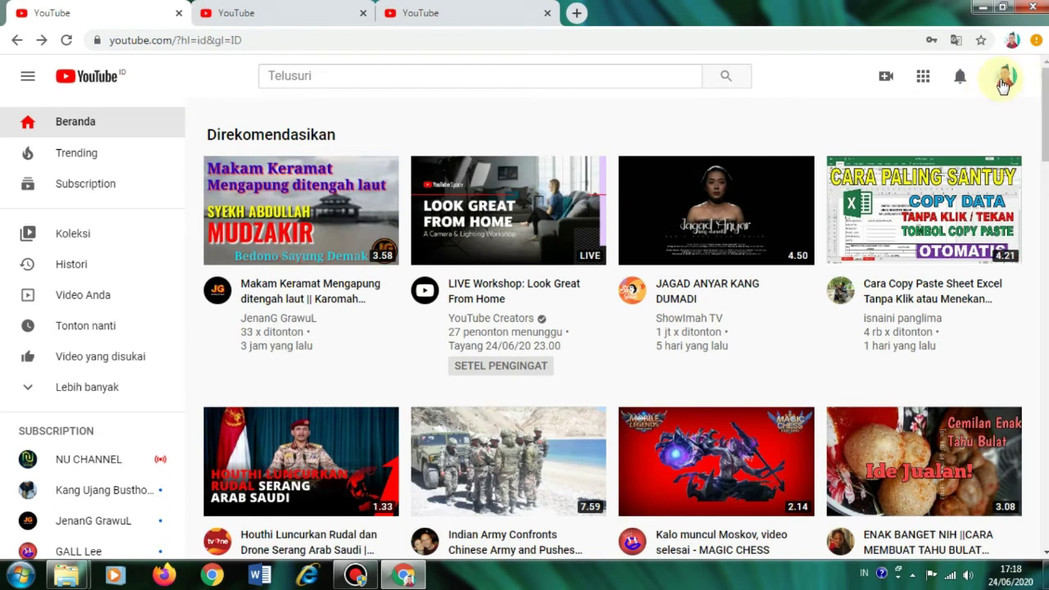
click(1006, 84)
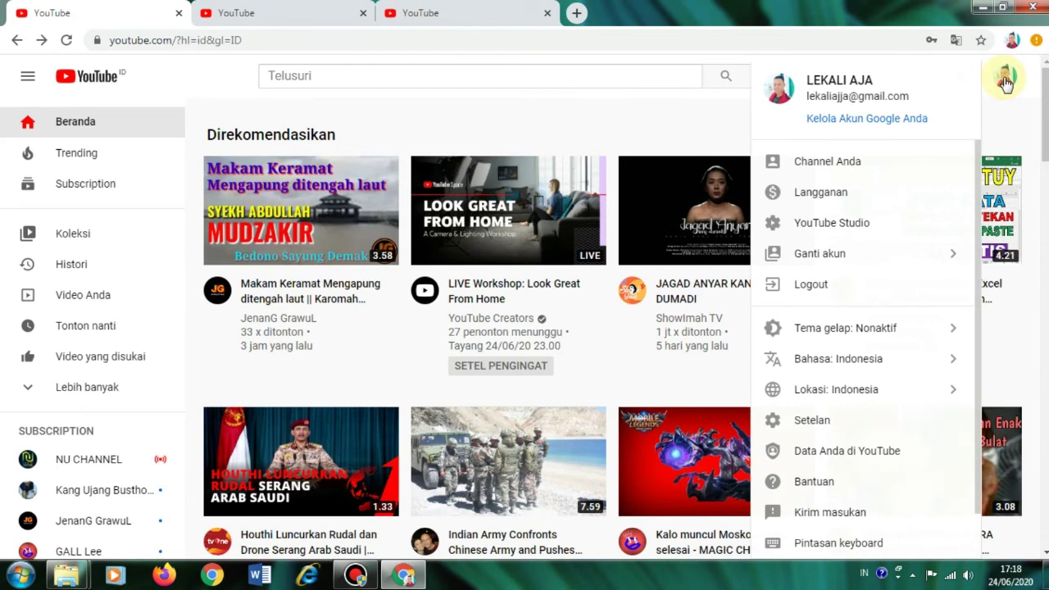
click(927, 259)
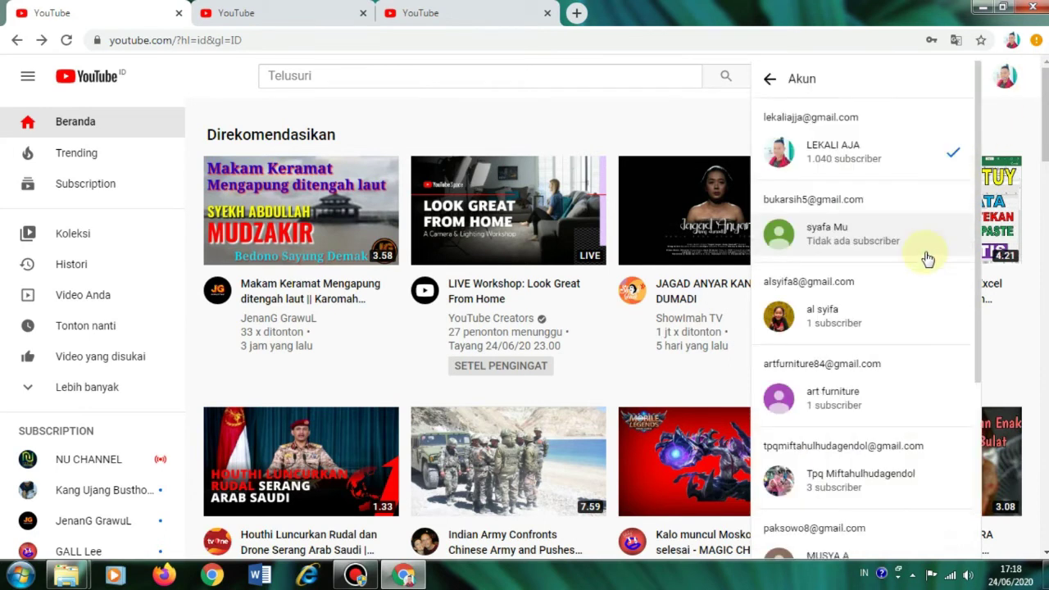
scroll(917, 270, down, 2)
scroll(843, 267, up, 2)
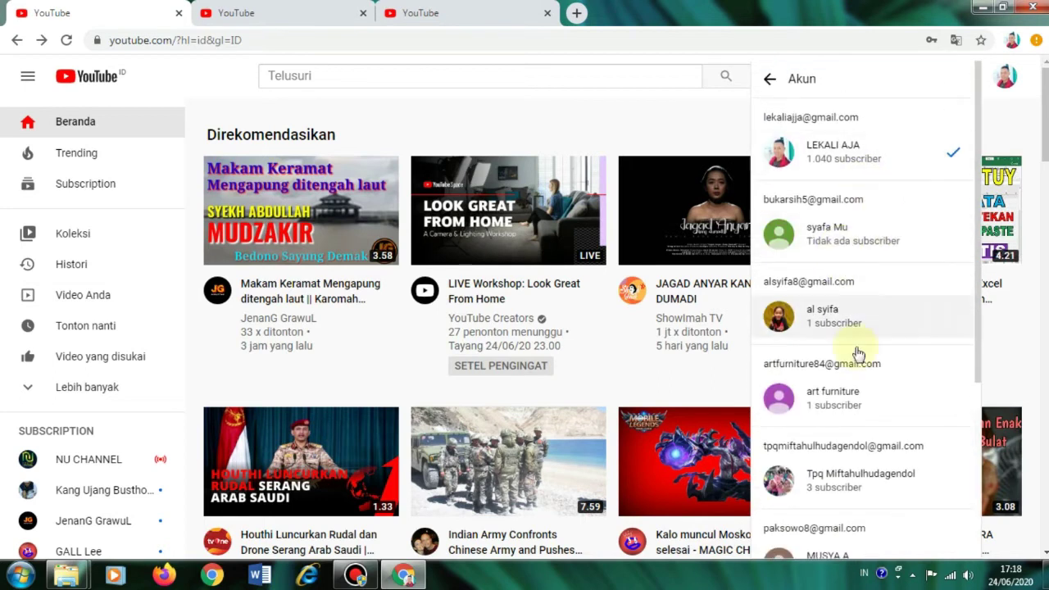
click(852, 395)
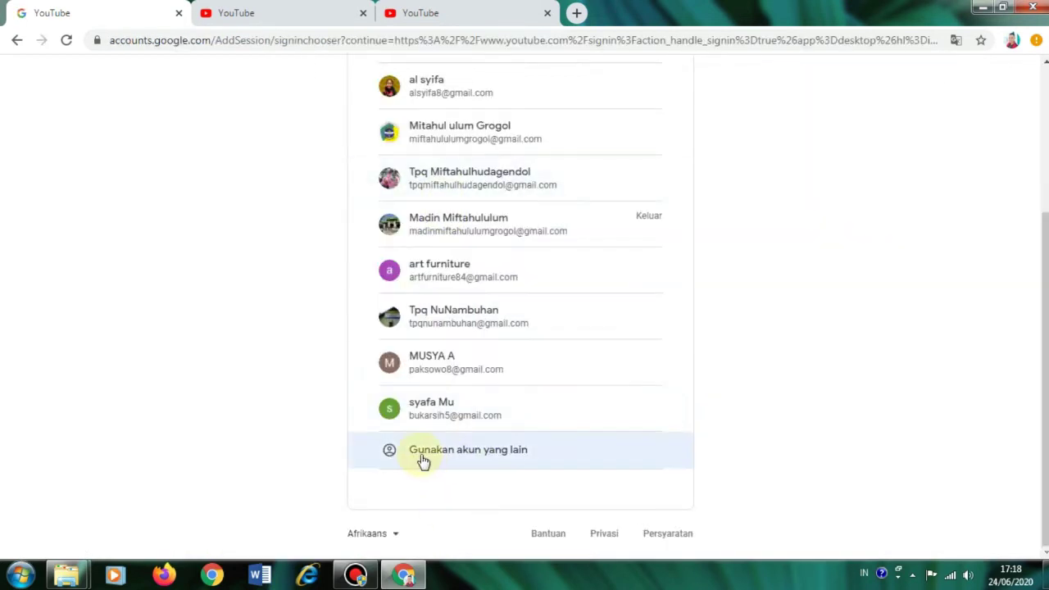
Choose Gunakan akun yang lain, keep the autofilled email, and submit the account password.
click(447, 460)
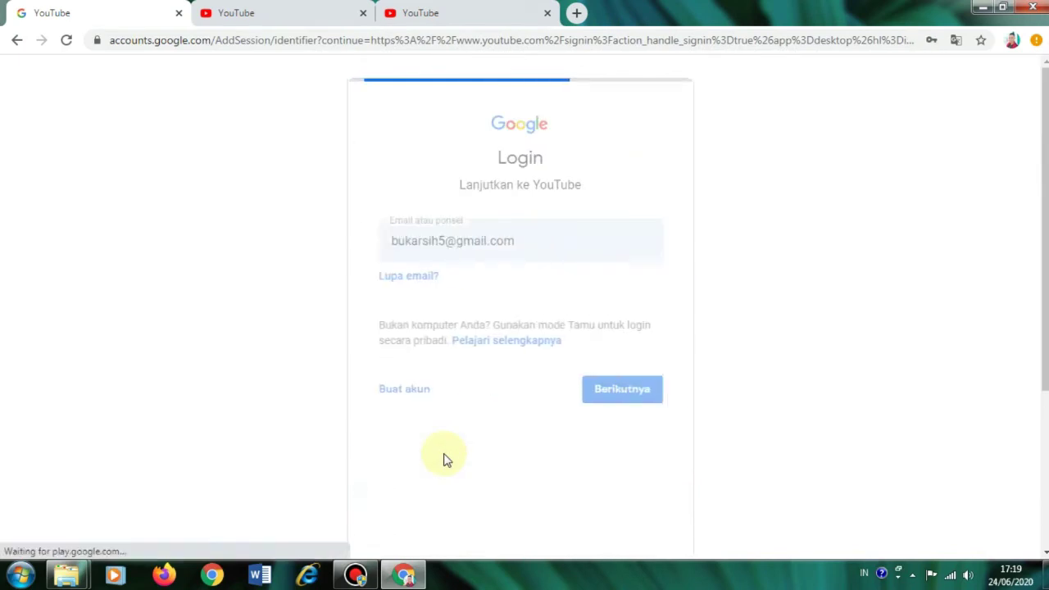
mouse_move(533, 283)
mouse_down()
mouse_move(398, 291)
mouse_move(526, 284)
mouse_up()
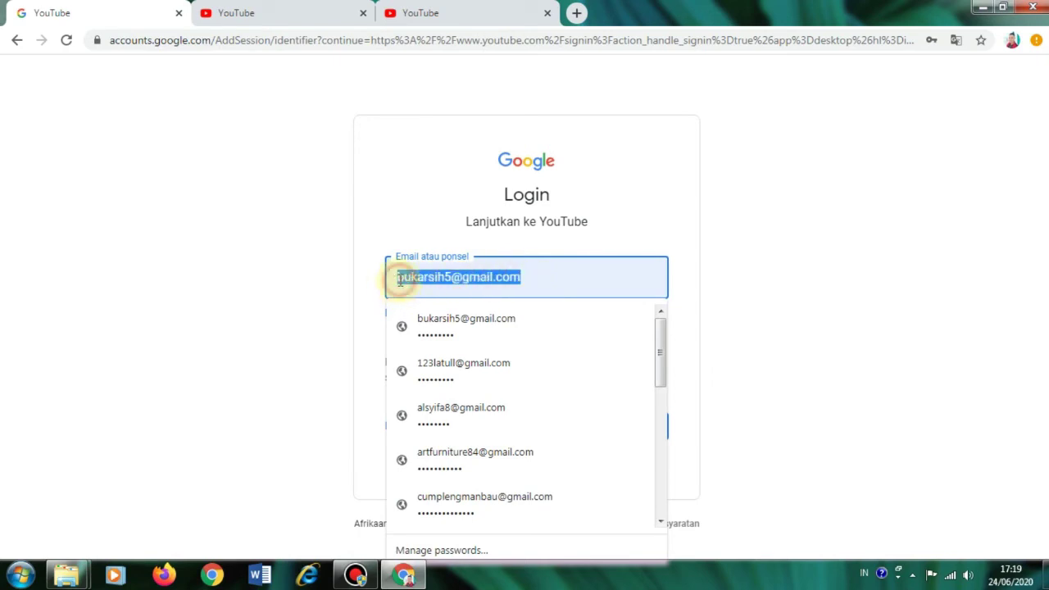
click(533, 281)
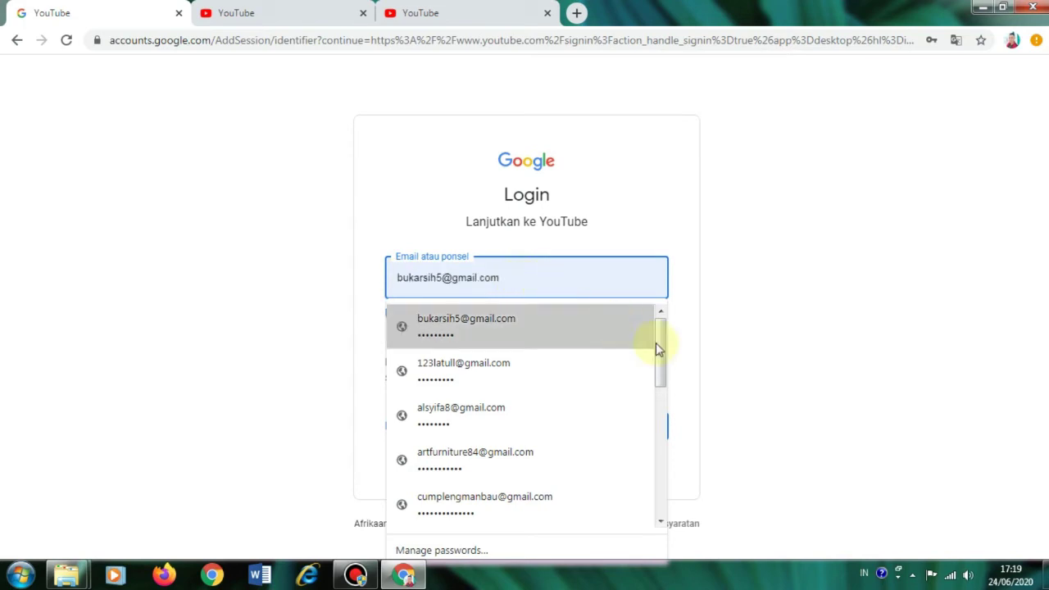
click(693, 352)
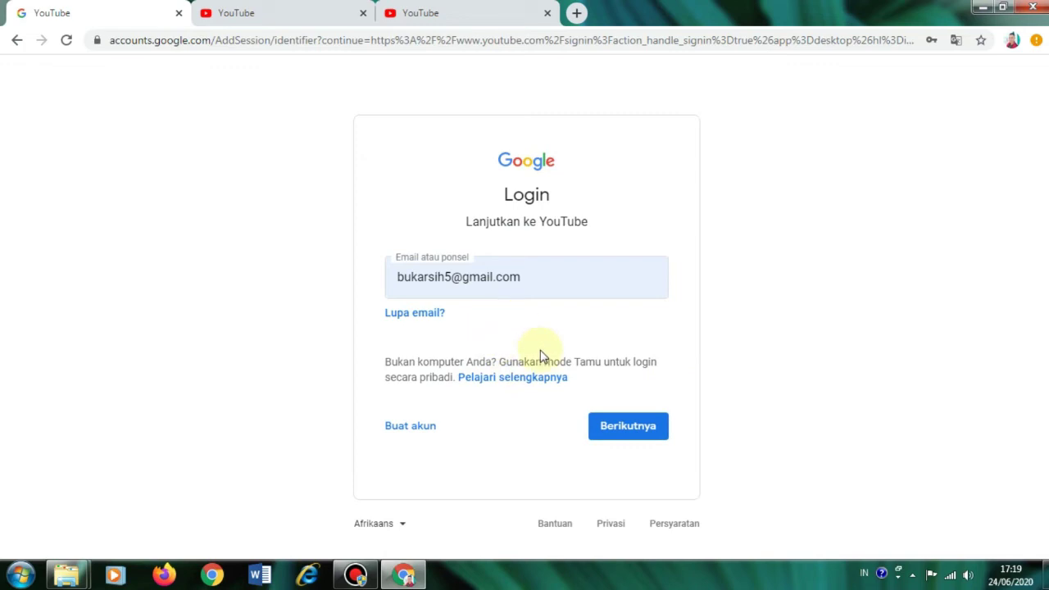
click(605, 425)
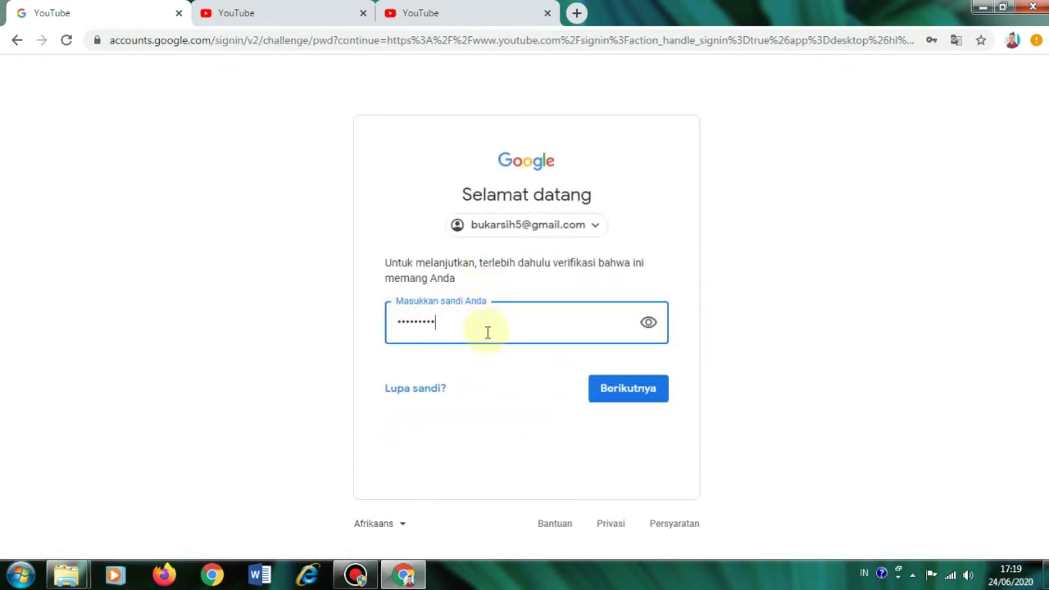
click(631, 397)
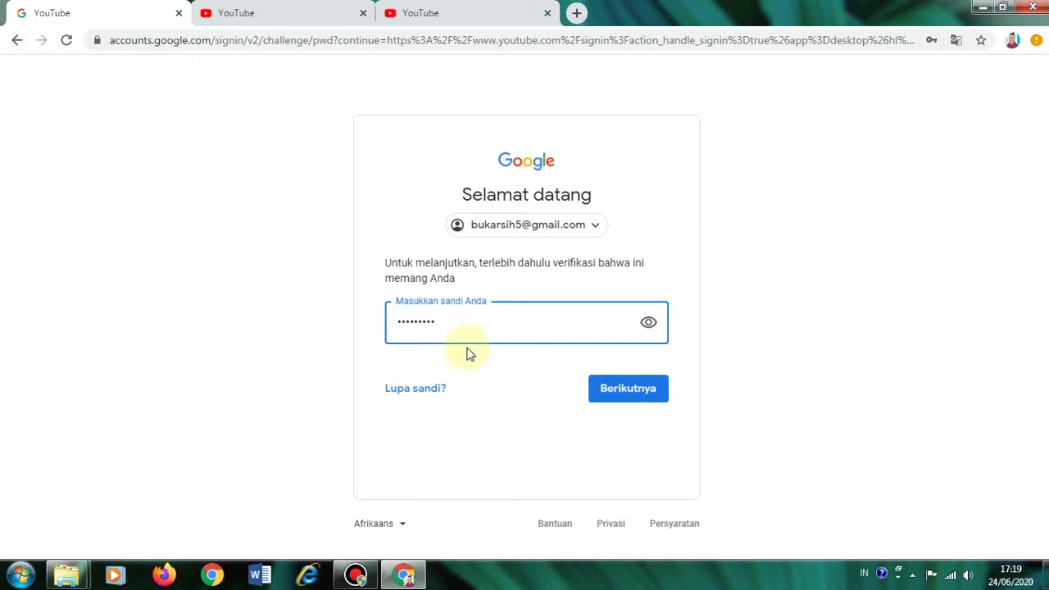
Go back twice to return the first tab to the YouTube home page.
click(18, 42)
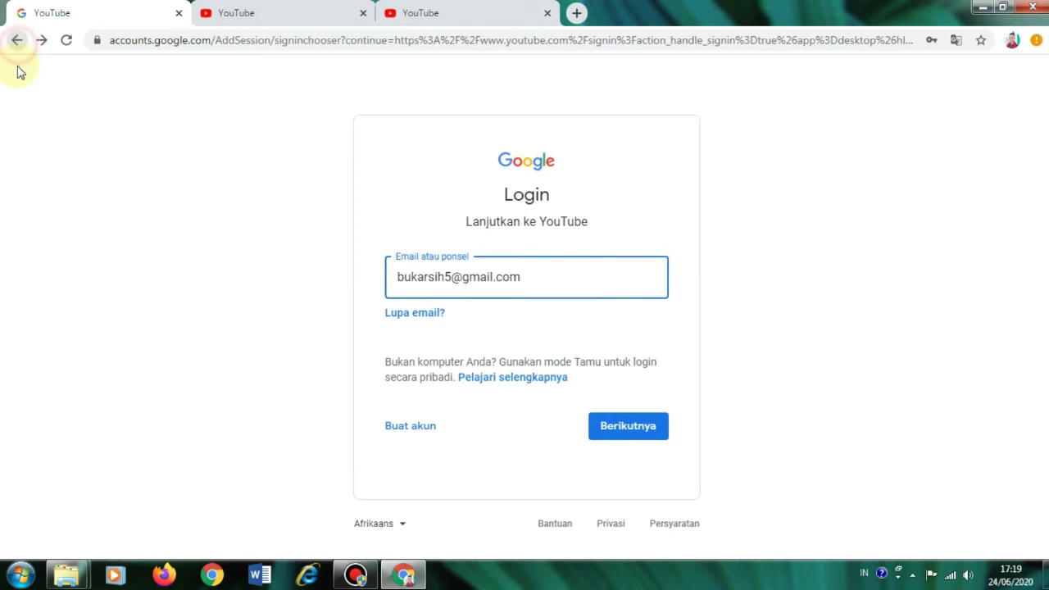
scroll(451, 442, down, 2)
scroll(433, 352, up, 2)
scroll(434, 350, down, 1)
scroll(428, 341, up, 1)
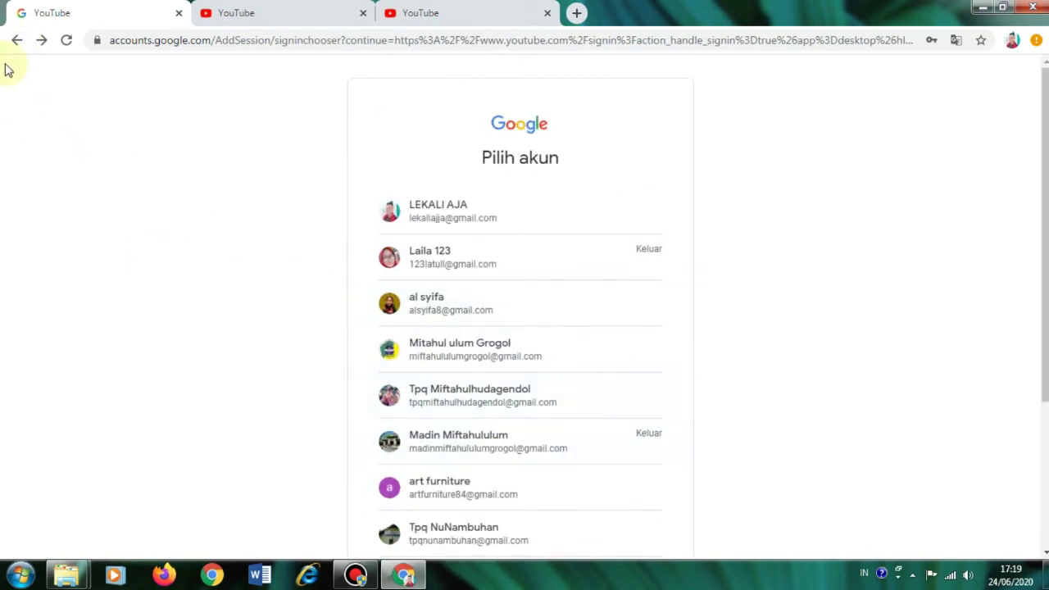
click(17, 40)
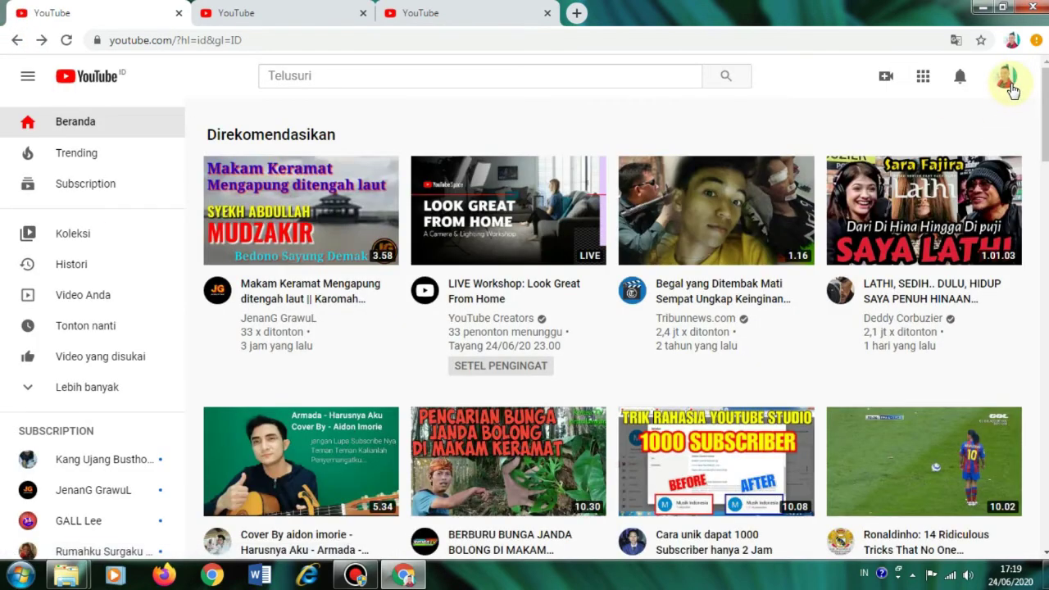
Switch the first tab to the second channel account in the Ganti akun list.
click(1008, 80)
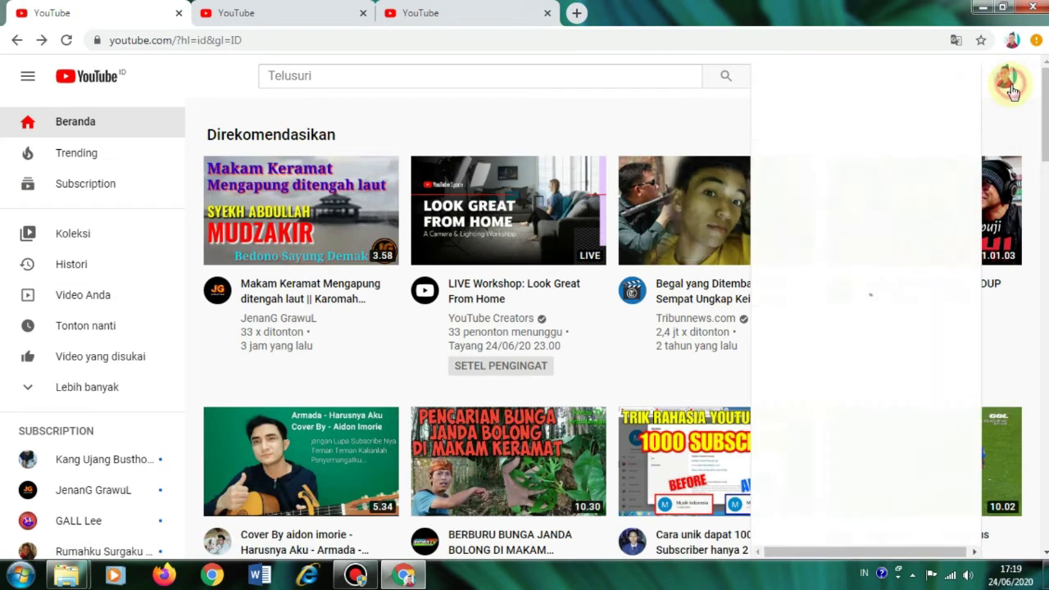
click(907, 256)
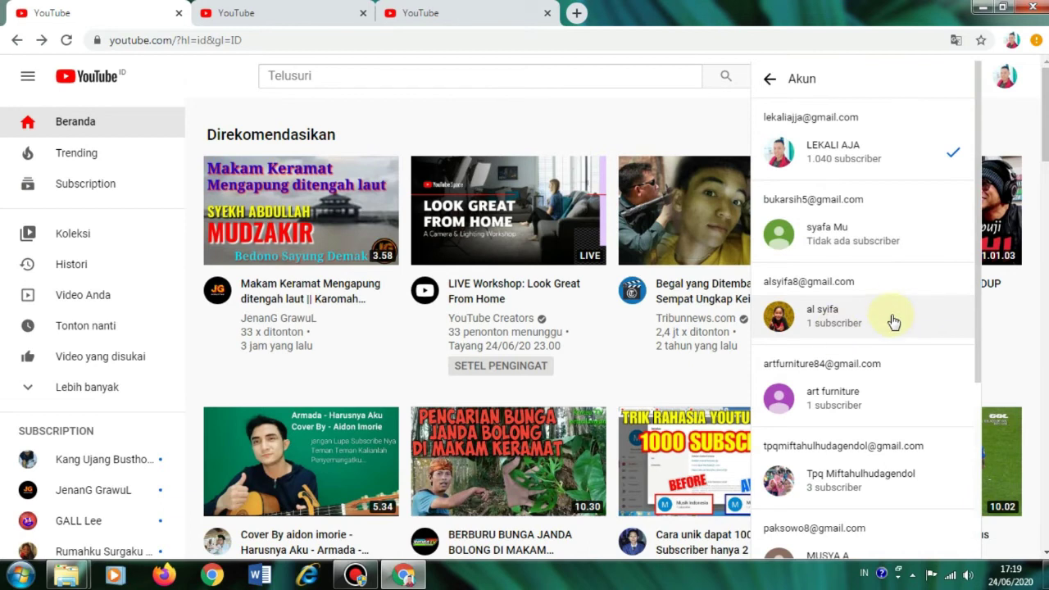
click(872, 249)
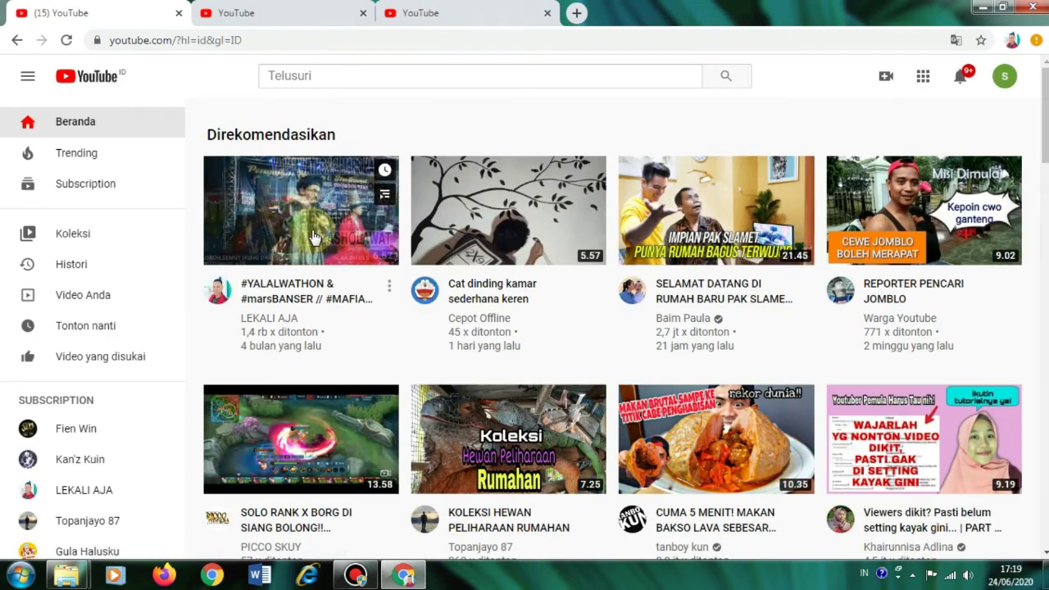
Open the LEKALI AJA #YALALWATHON video, pause it, and move to the second tab.
click(287, 230)
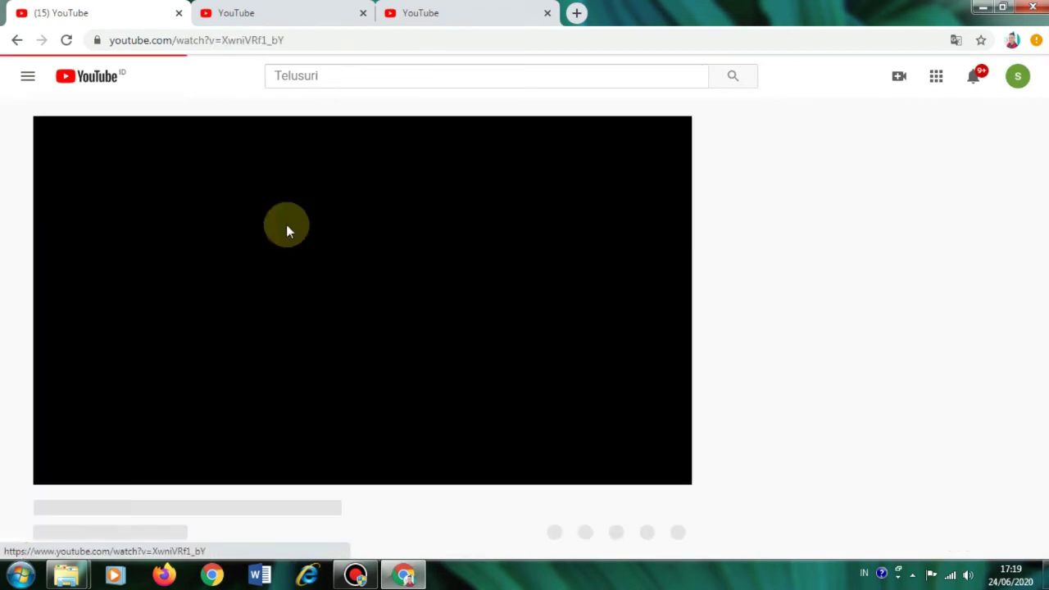
scroll(103, 290, down, 2)
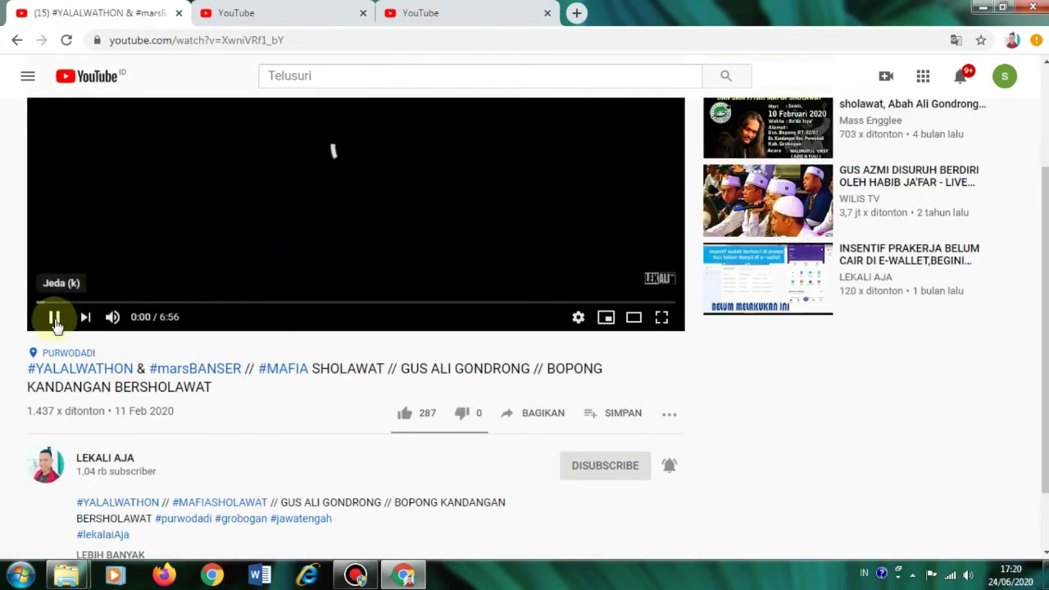
scroll(164, 253, up, 1)
scroll(164, 253, up, 1)
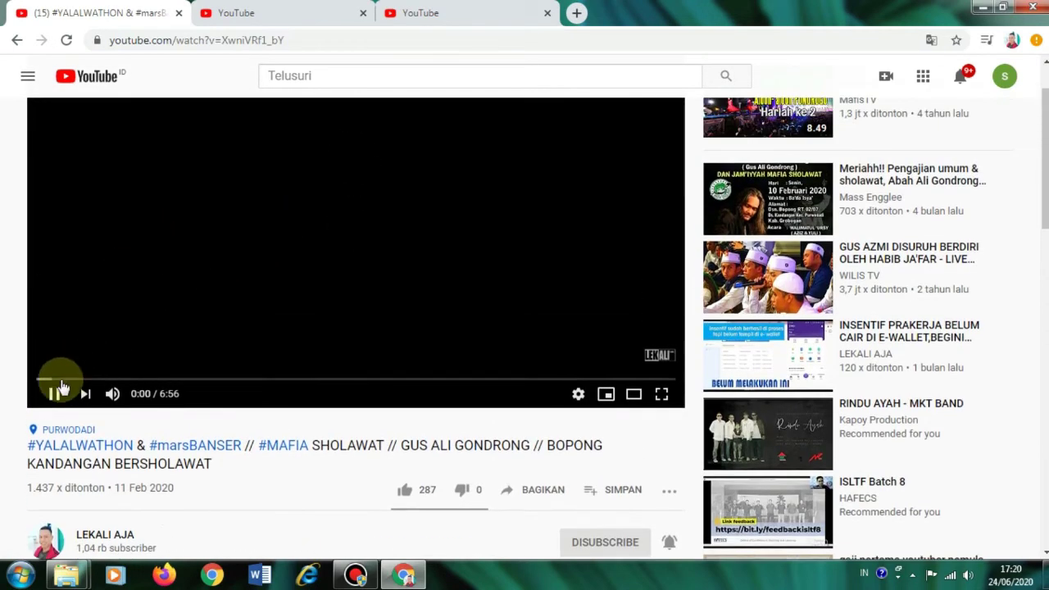
click(54, 391)
scroll(274, 262, up, 1)
scroll(275, 262, up, 1)
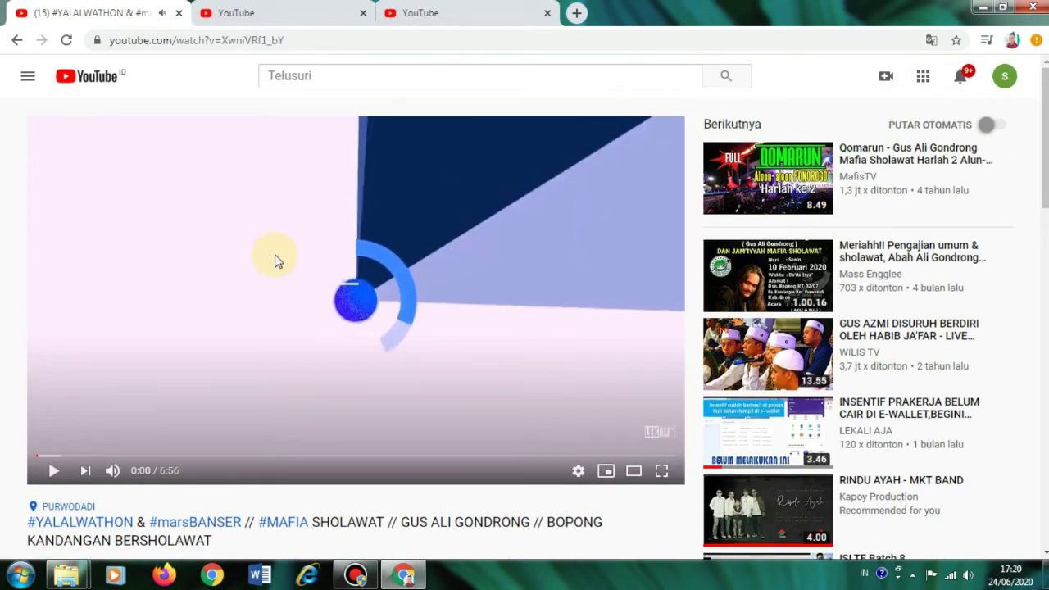
click(311, 14)
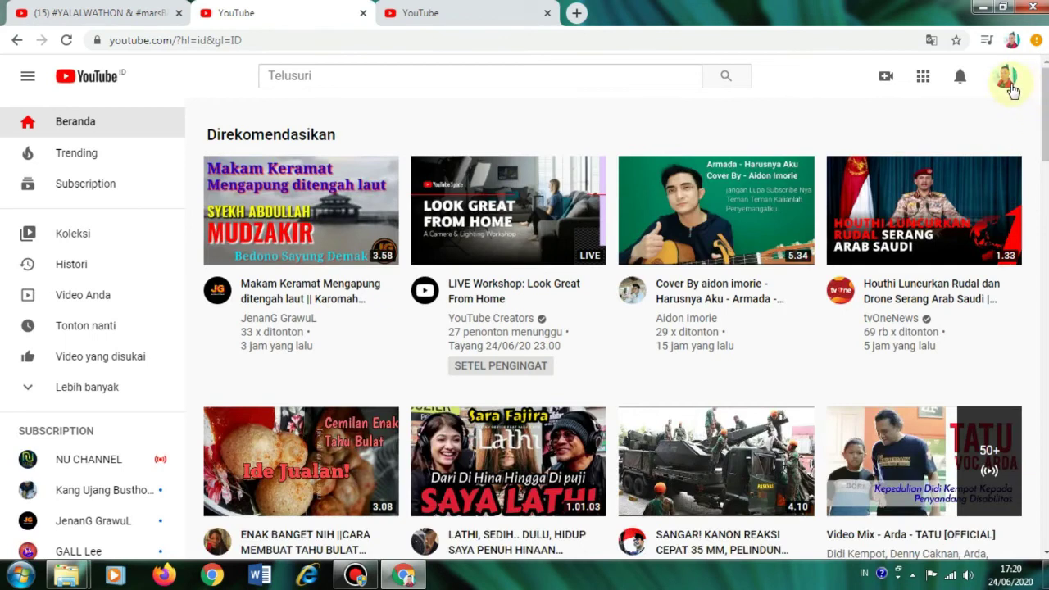
Copy the #YALALWATHON video URL from tab one and load it in tab two.
click(1011, 85)
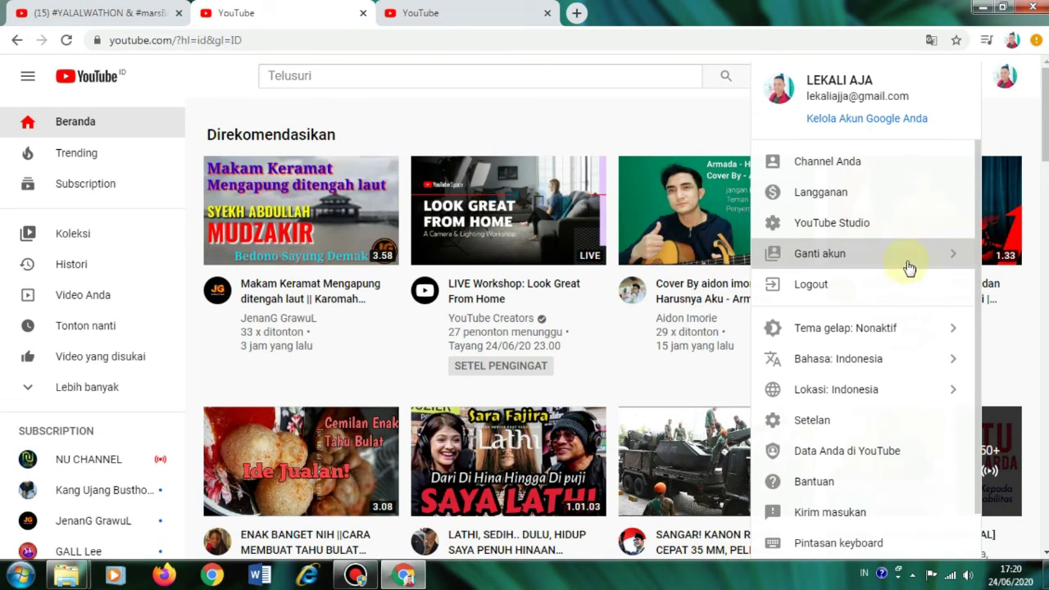
click(625, 72)
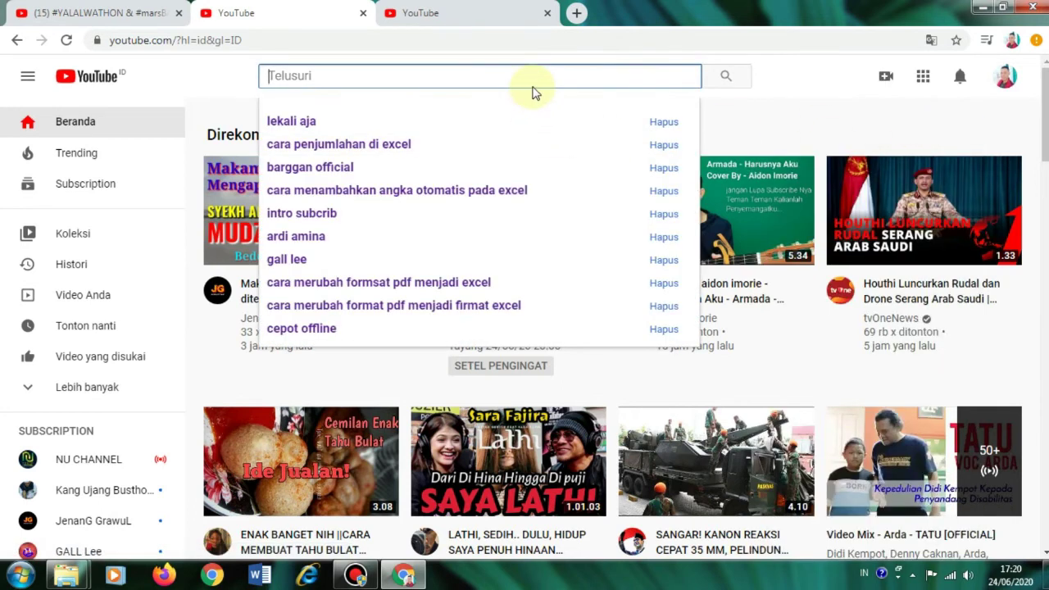
click(299, 40)
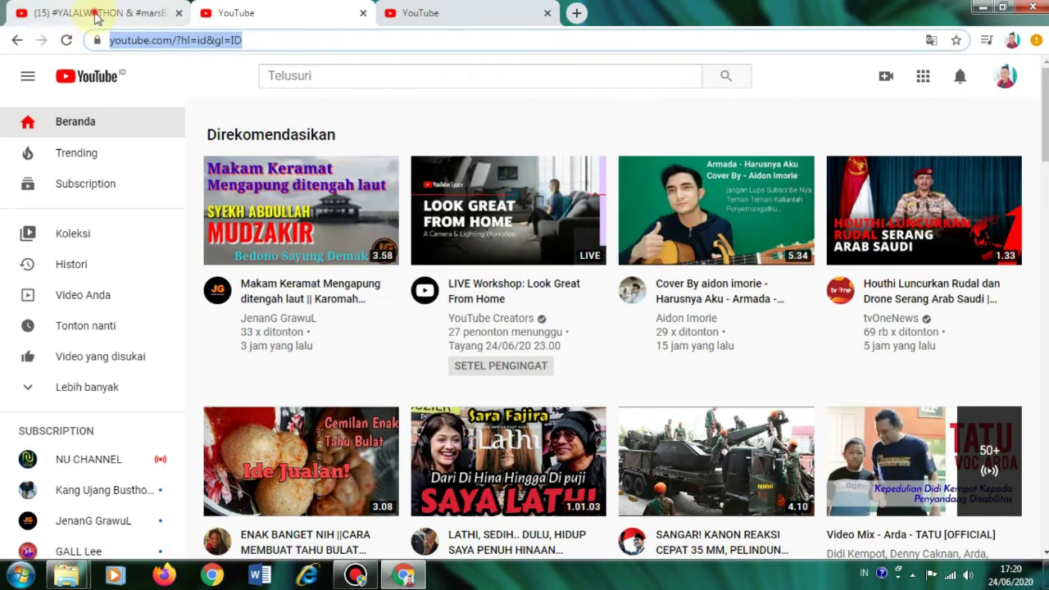
click(94, 13)
click(301, 41)
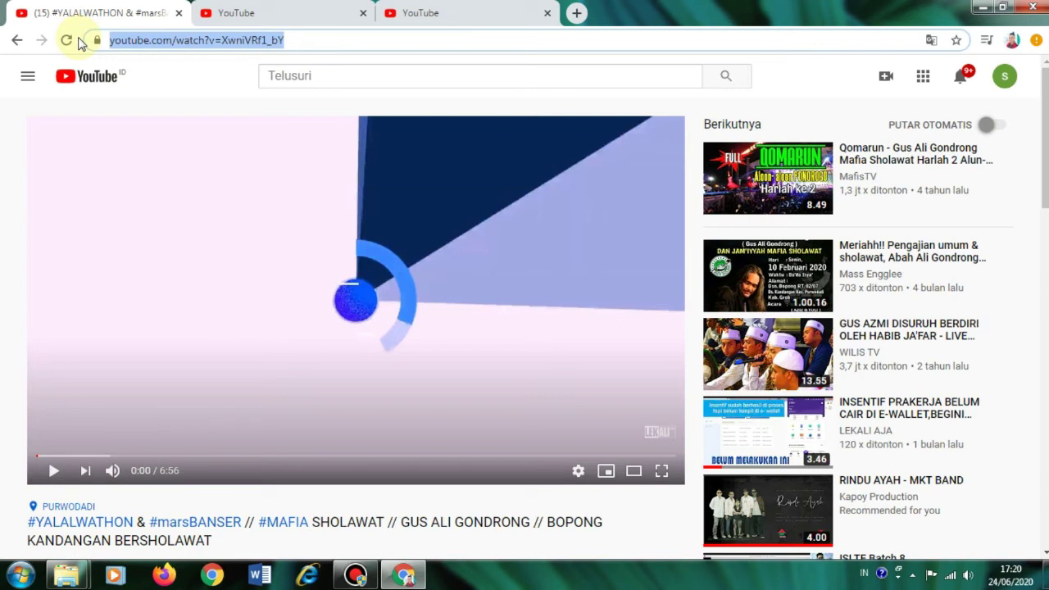
click(295, 13)
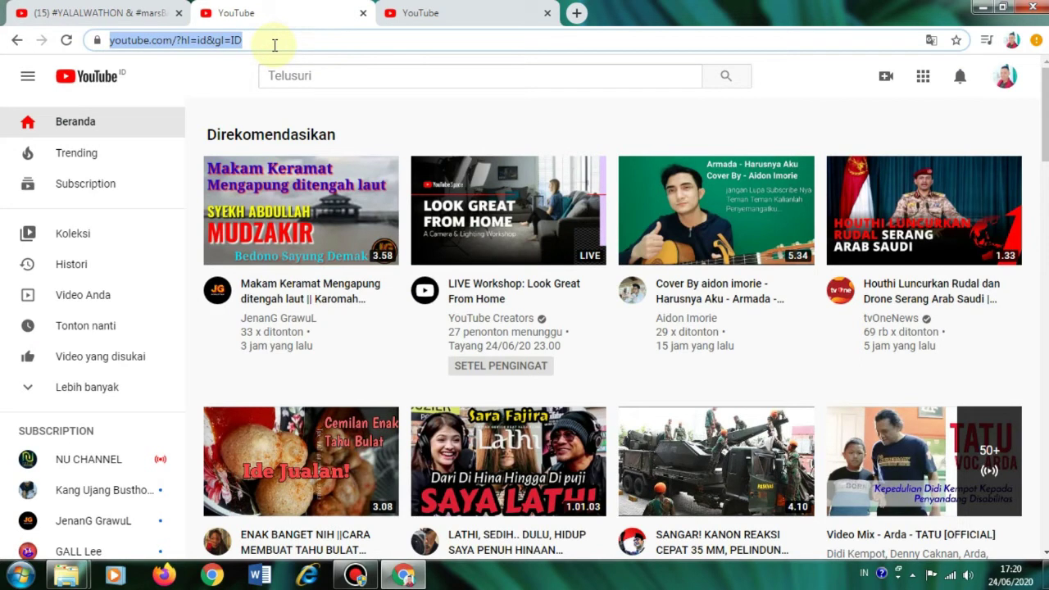
text(https://www.youtube.com/watch?v=XwniVRf1_bY)
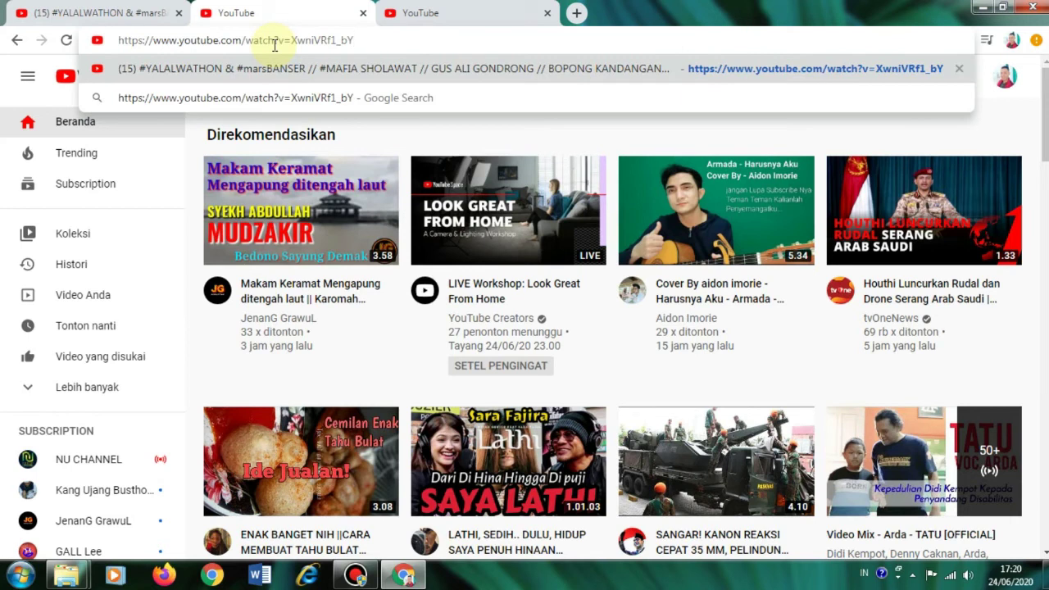
key(Return)
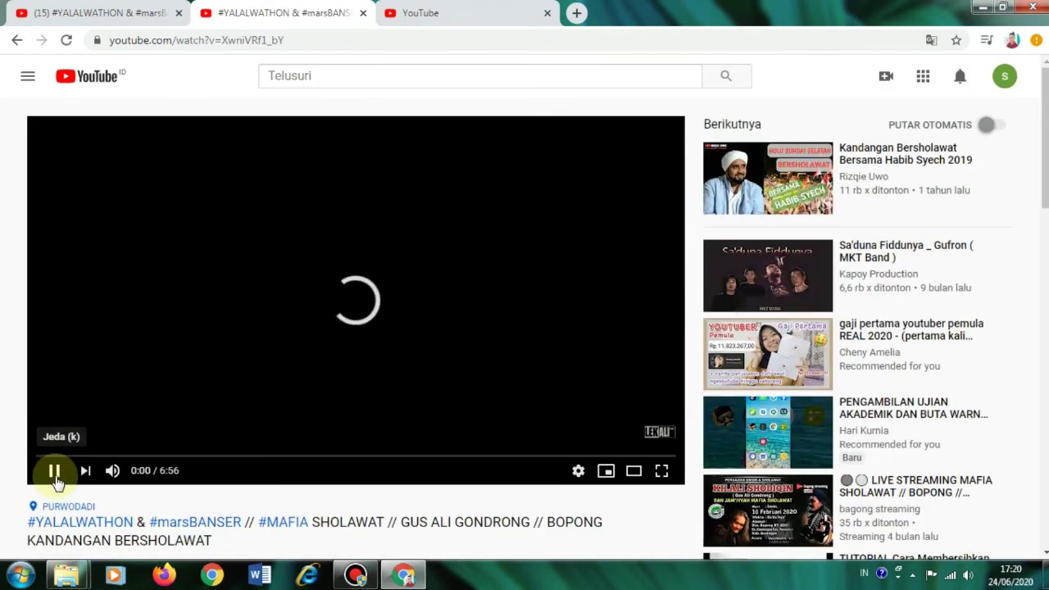
Sign the second tab into a different account through the avatar's Ganti akun list.
click(1007, 78)
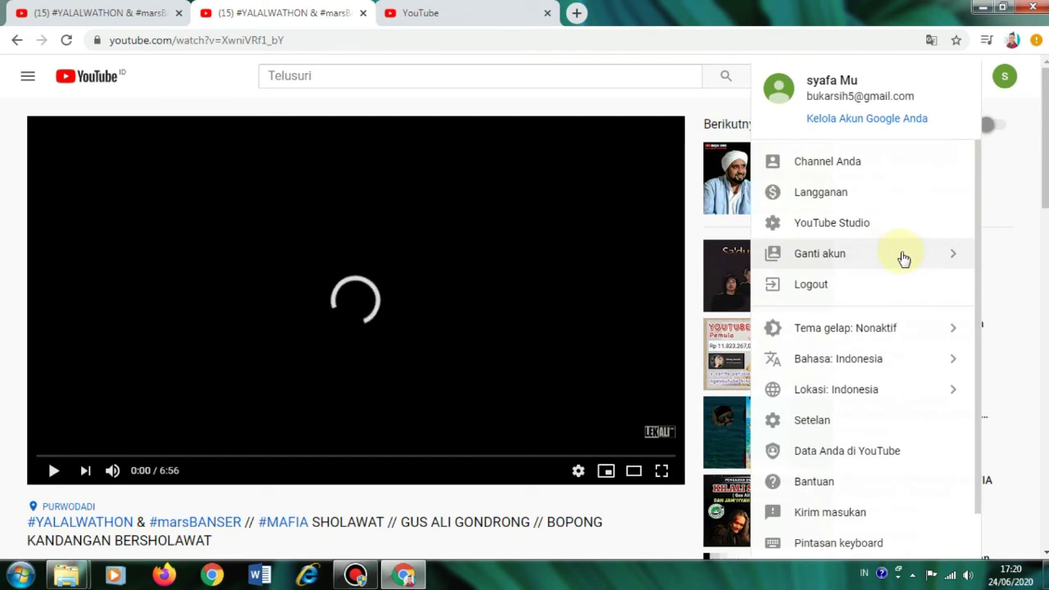
click(916, 259)
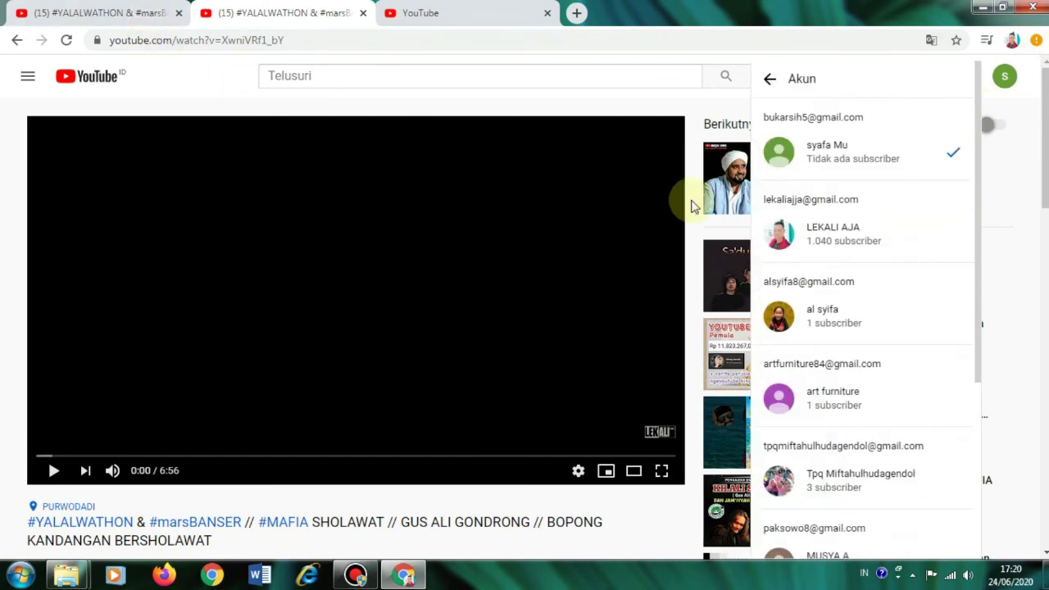
click(1016, 143)
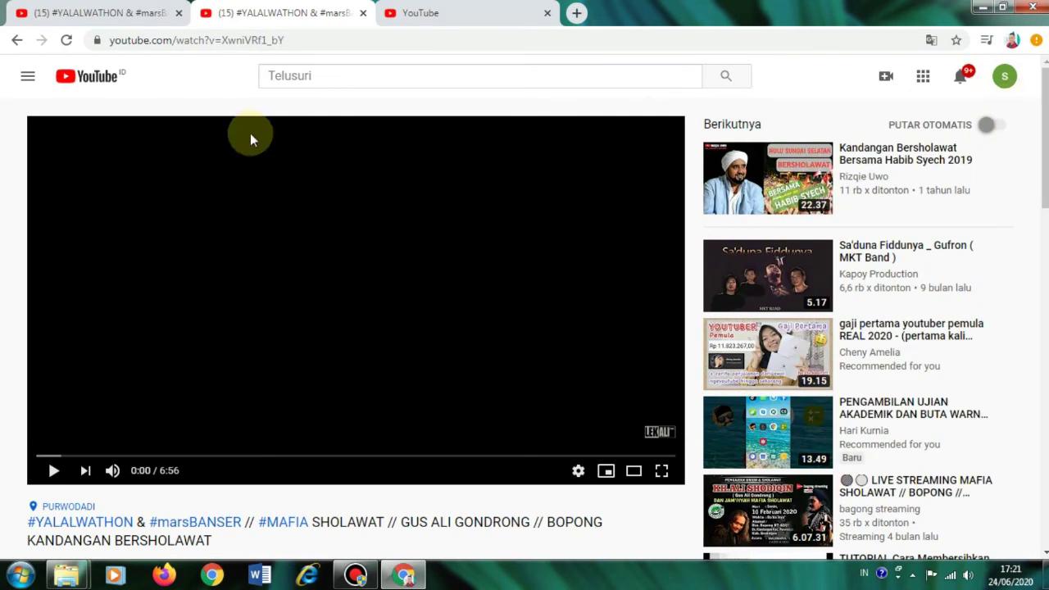
click(98, 15)
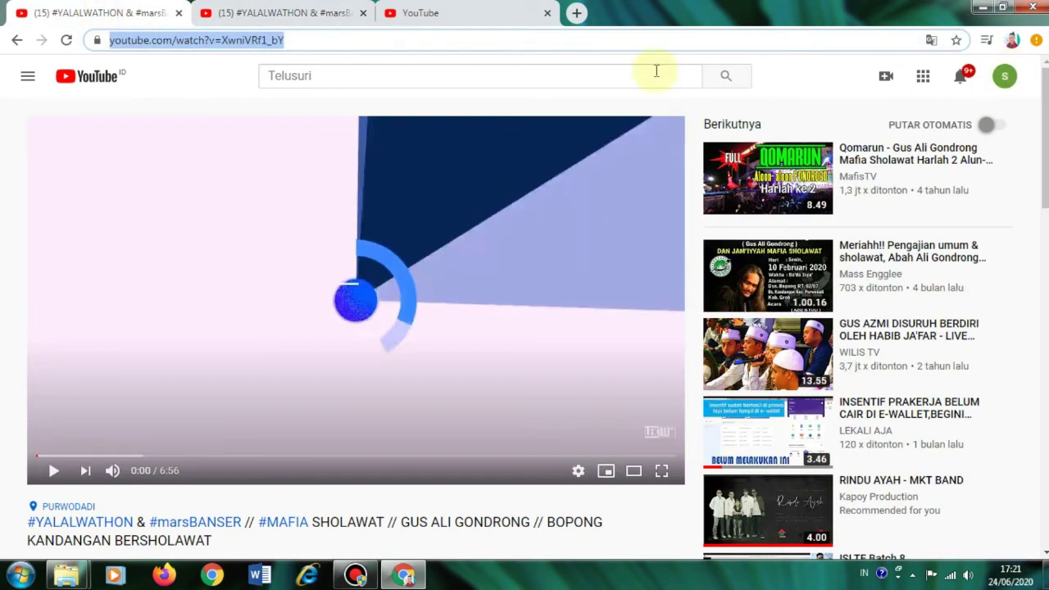
click(311, 13)
click(1004, 78)
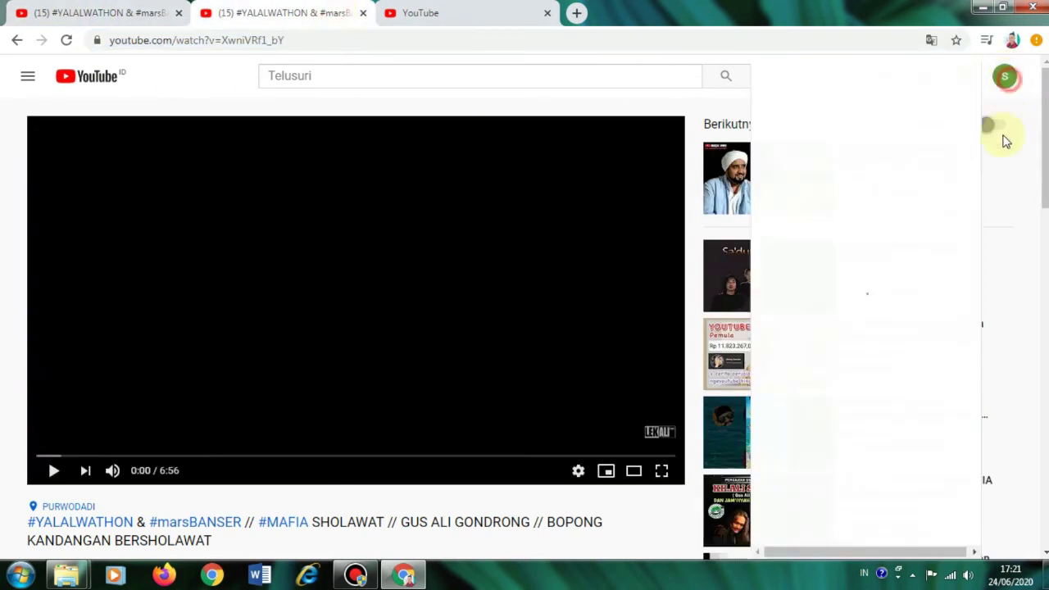
click(923, 260)
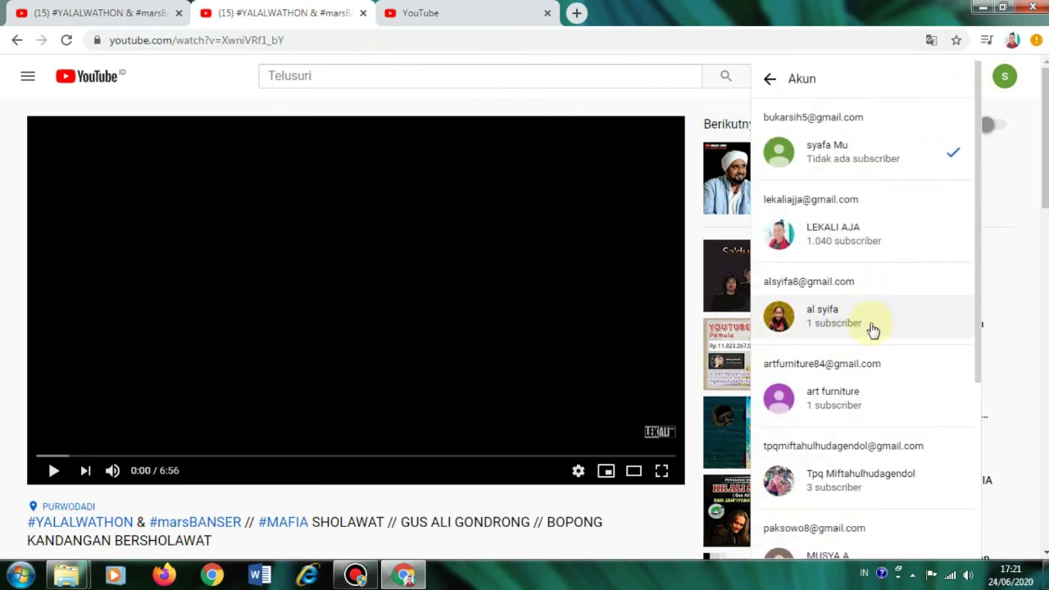
scroll(872, 328, down, 1)
click(892, 335)
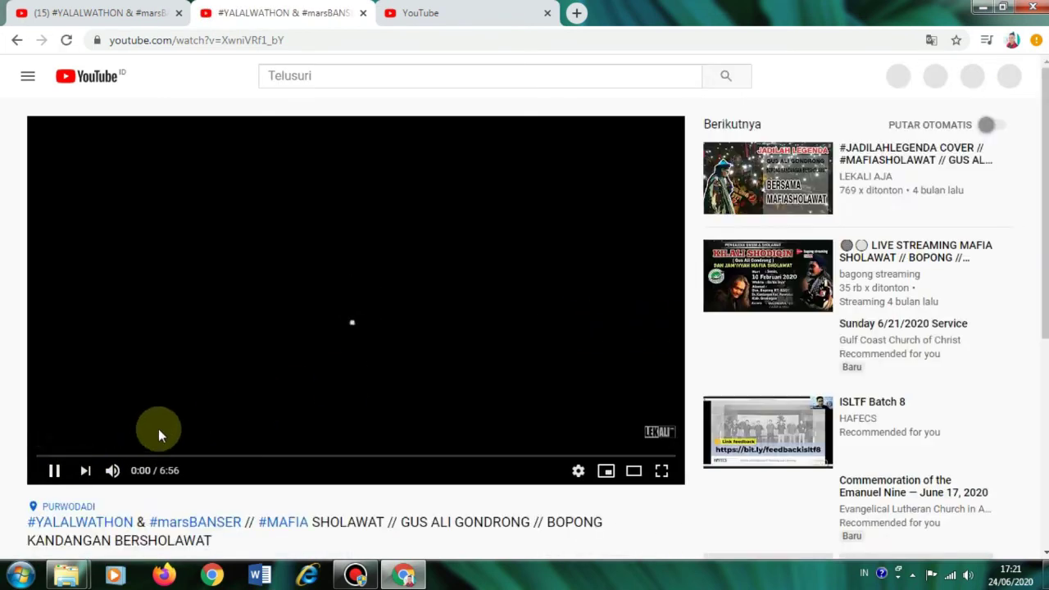
scroll(131, 438, down, 1)
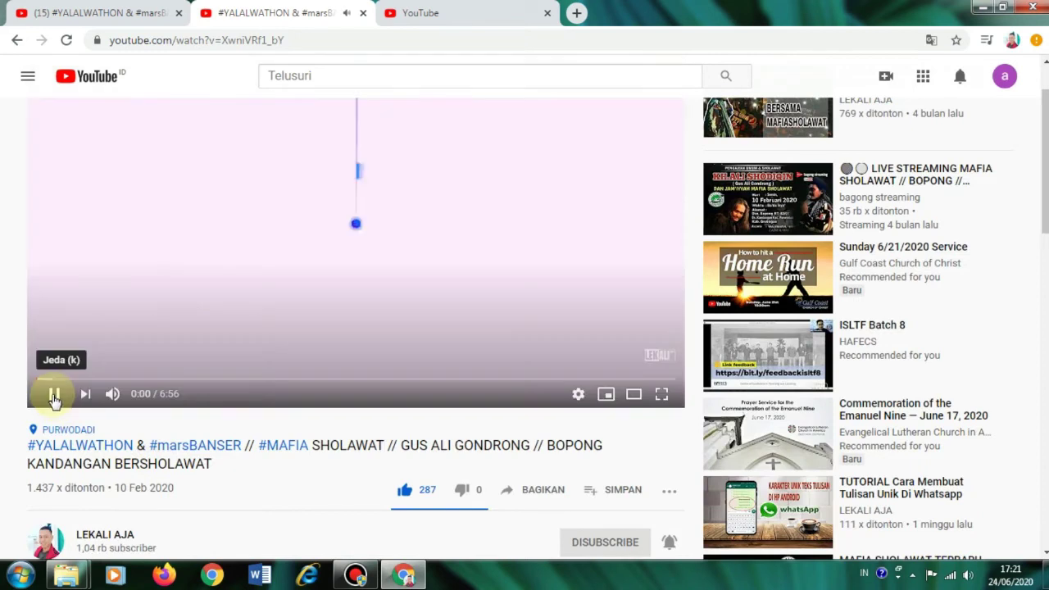
Confirm the #YALALWATHON video plays in tabs one and two, then bring up the third tab.
click(125, 8)
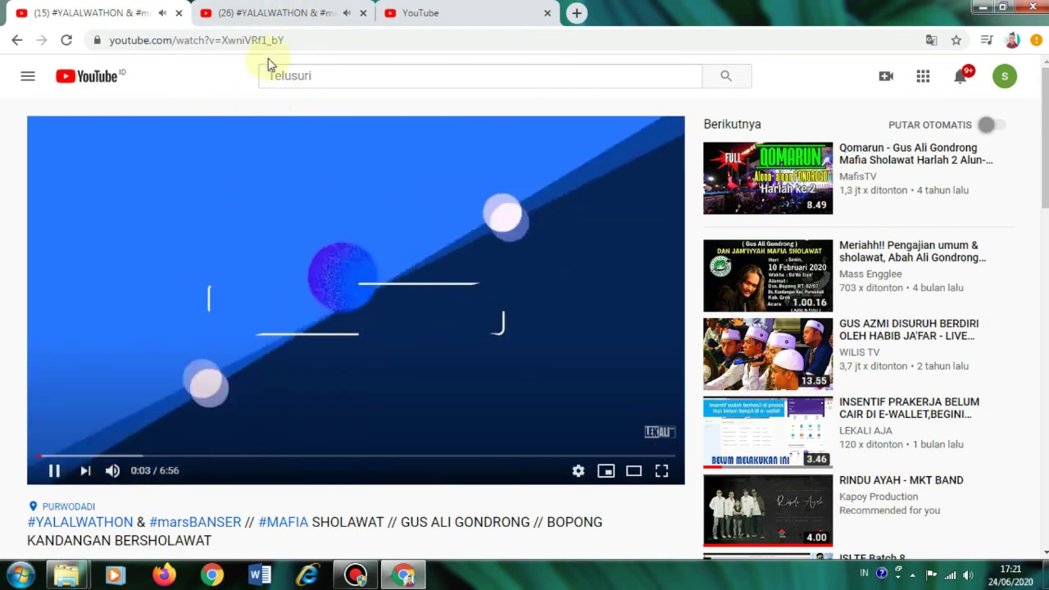
click(274, 12)
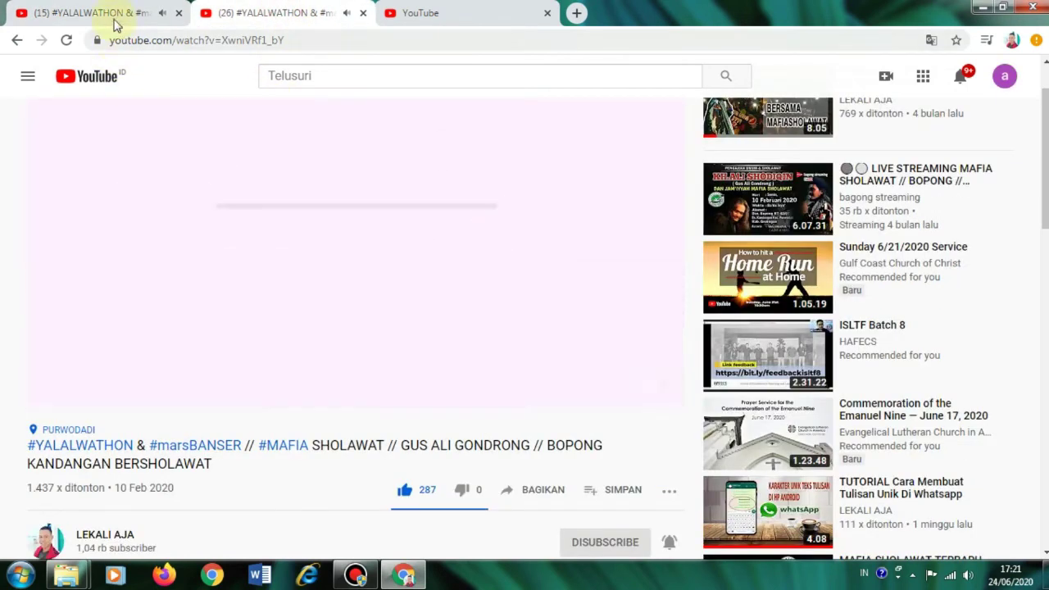
click(112, 14)
click(285, 13)
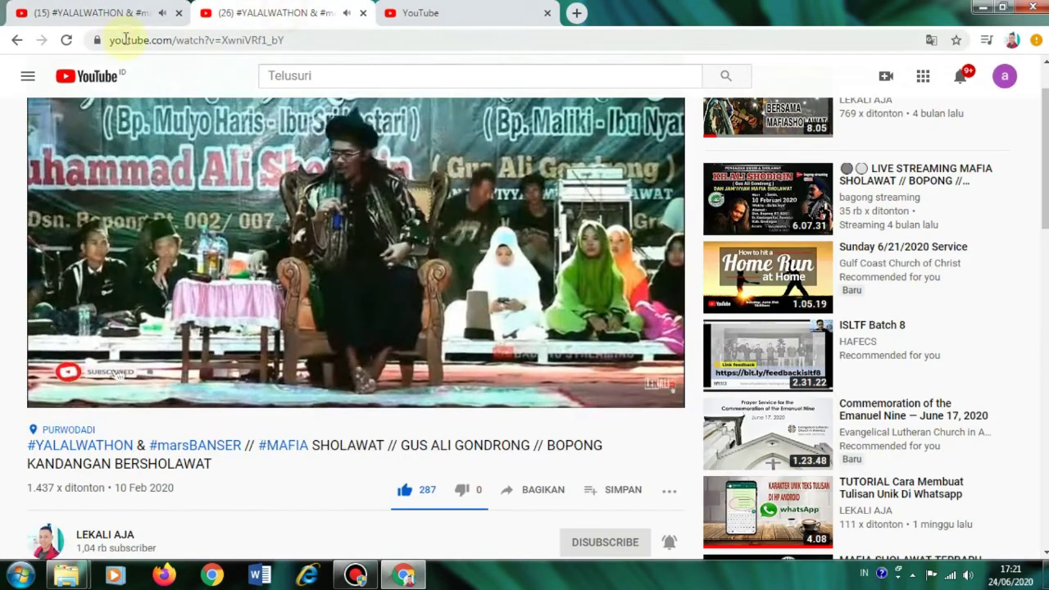
click(117, 14)
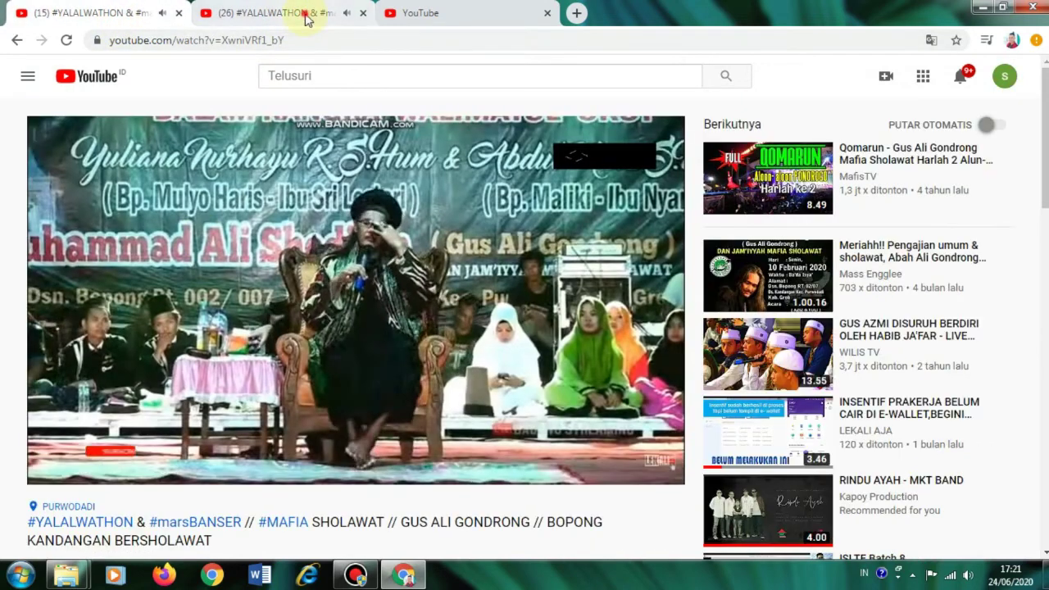
click(303, 15)
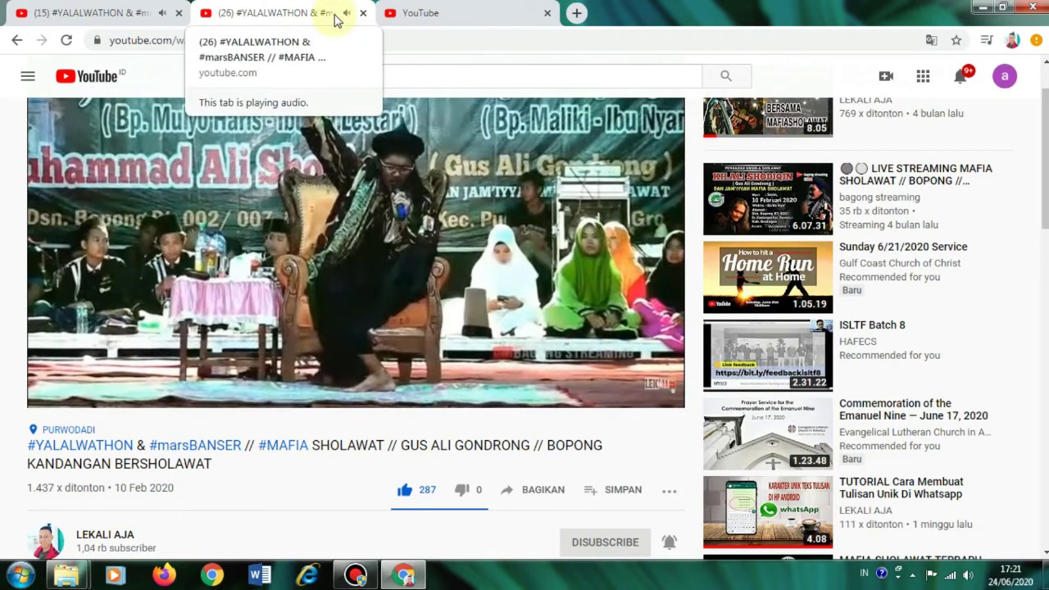
click(427, 15)
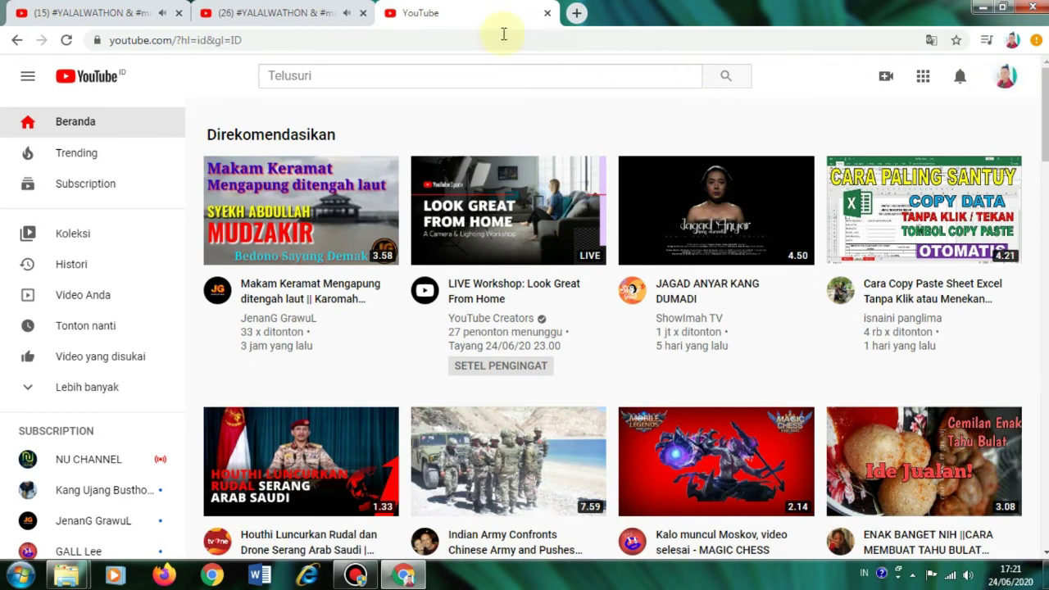
Paste the #YALALWATHON video link into the third tab's address bar, load it and pause.
click(115, 14)
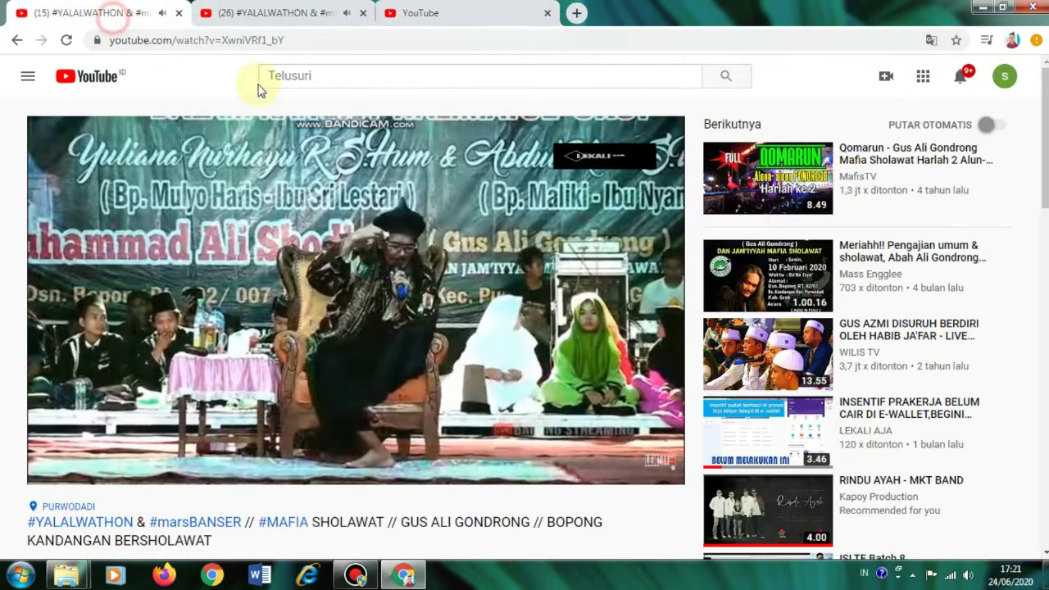
click(470, 13)
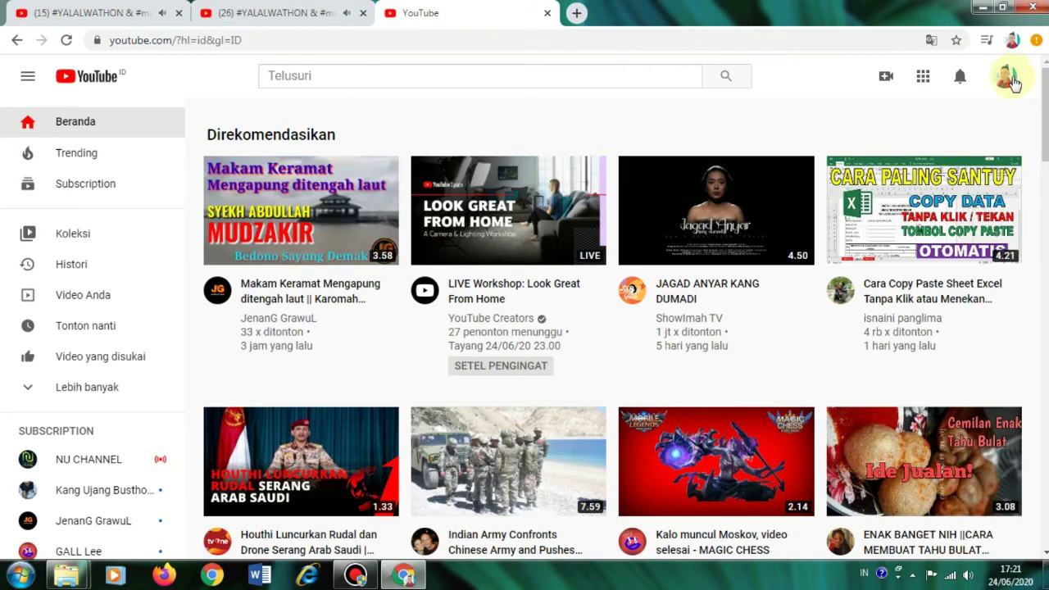
drag(247, 39, 93, 46)
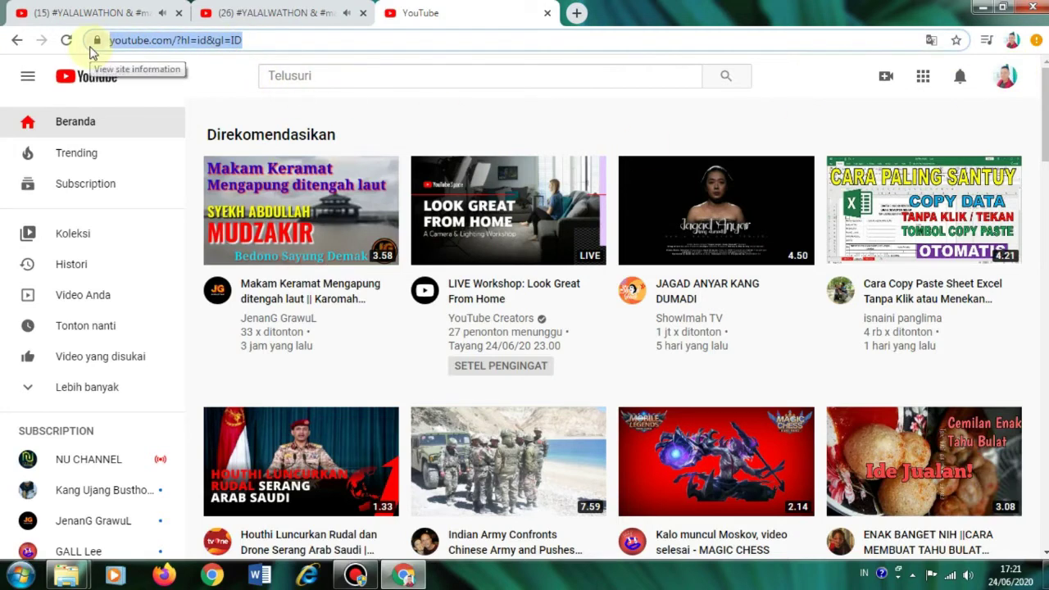
text(https://www.youtube.com/watch?v=XwniVRf1_bY)
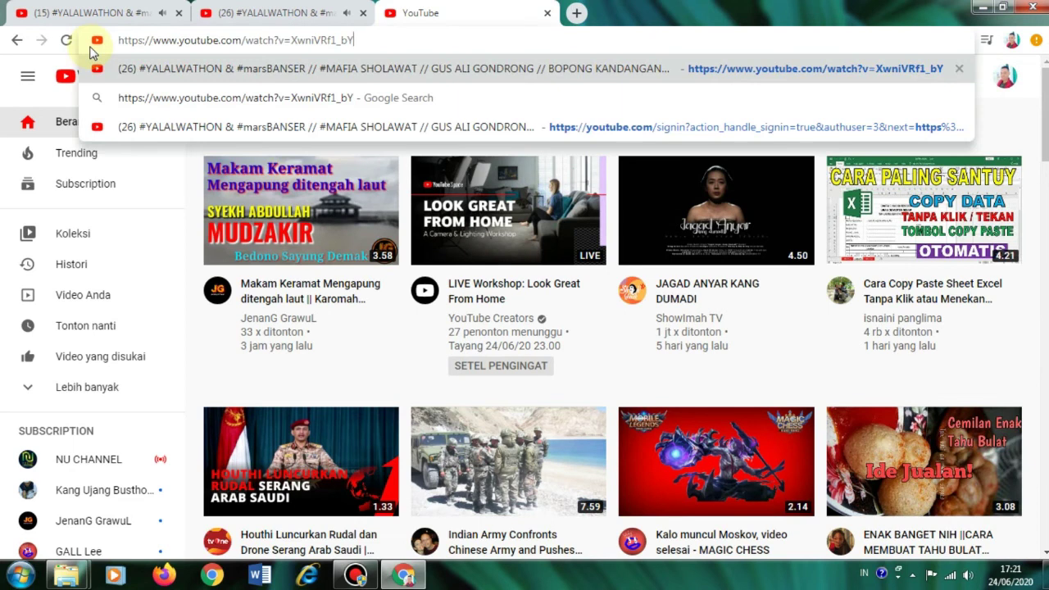
key(Return)
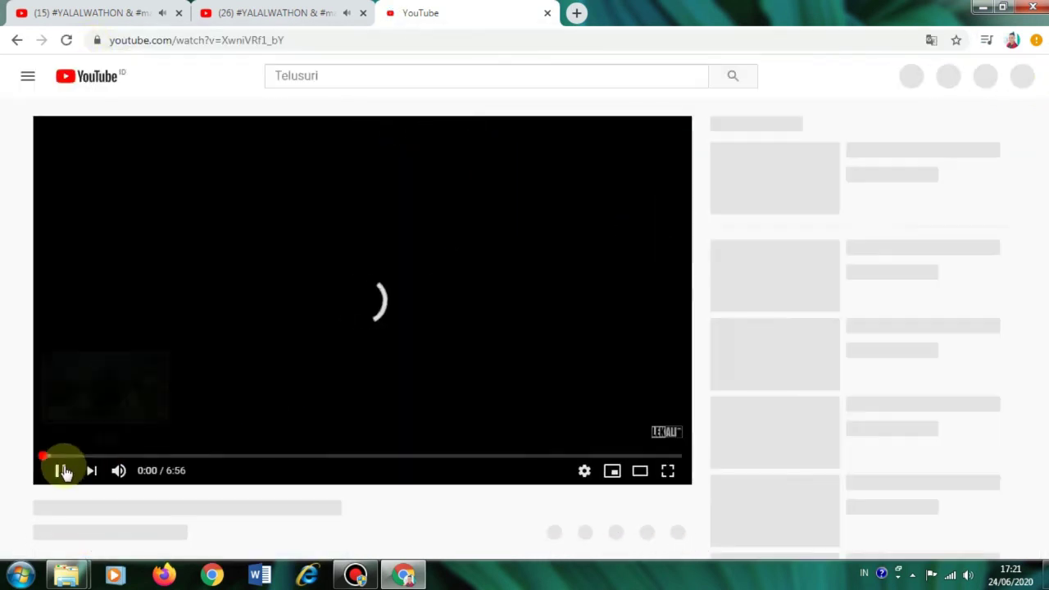
click(61, 471)
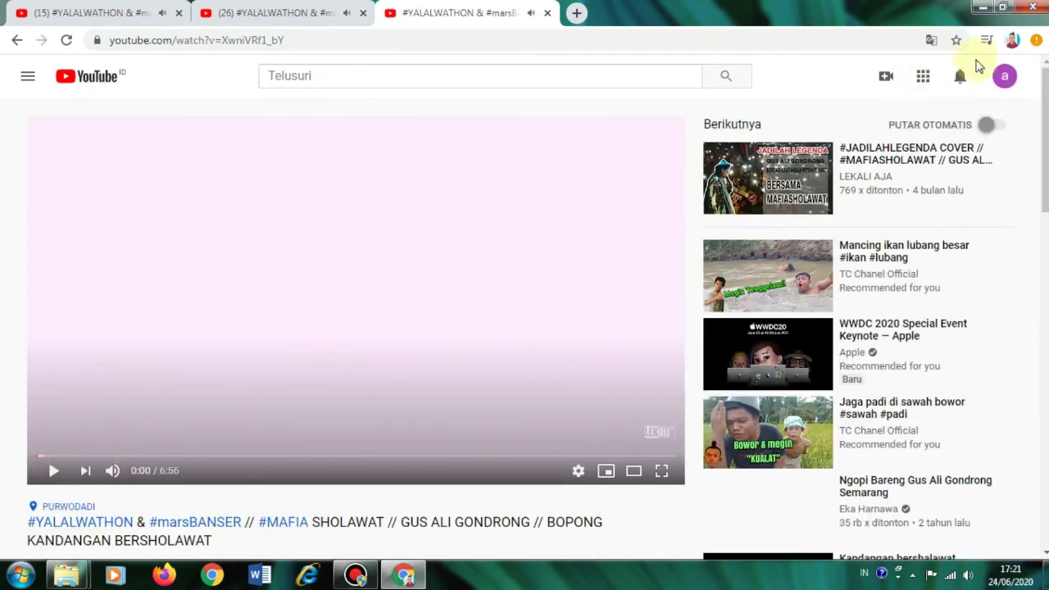
Switch the third tab to another signed-in account via Ganti akun.
click(1008, 82)
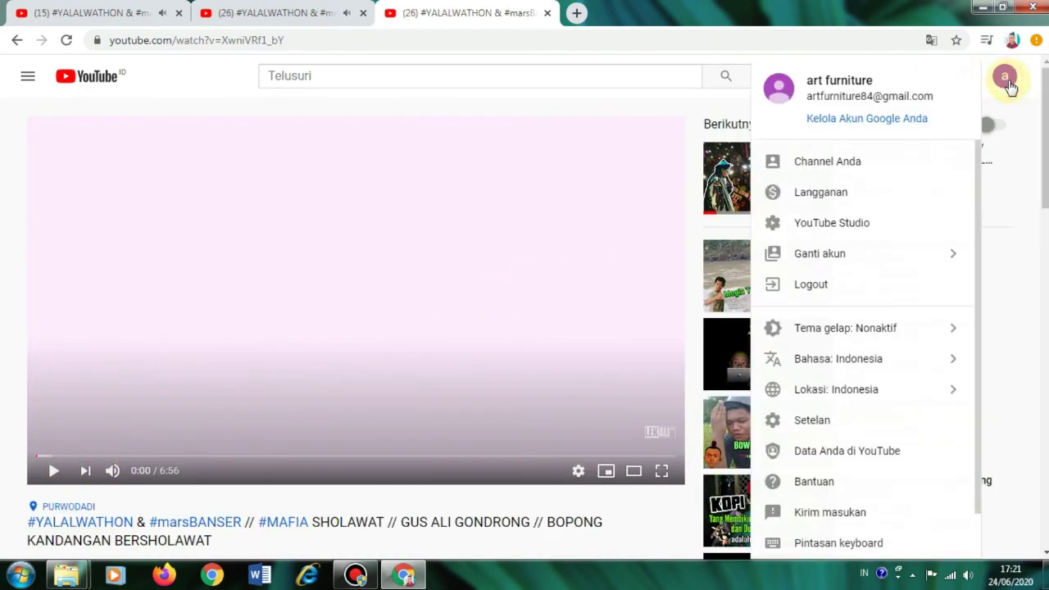
click(886, 254)
click(882, 233)
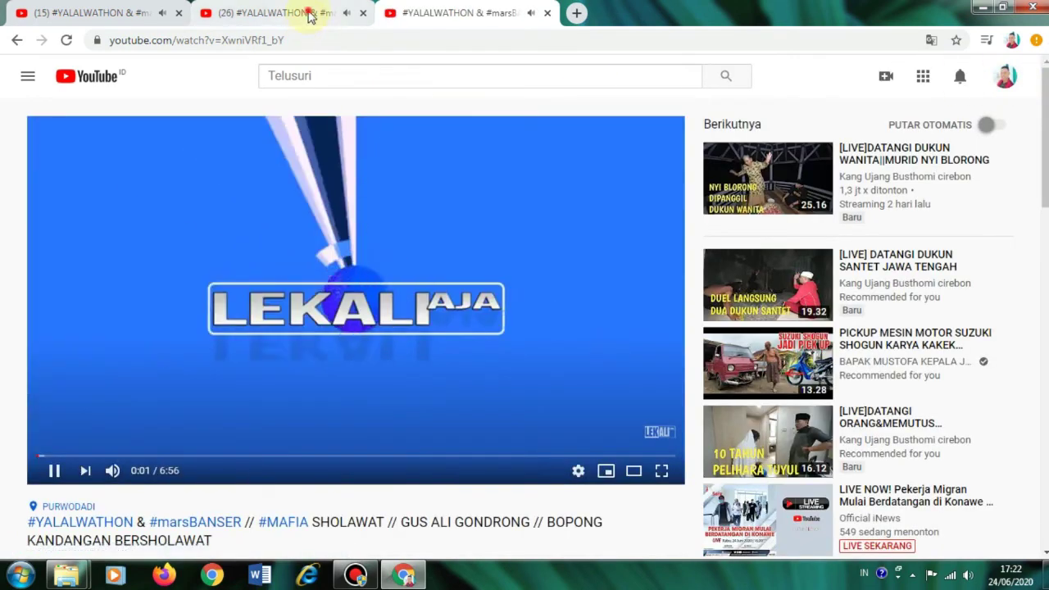
click(306, 12)
click(85, 13)
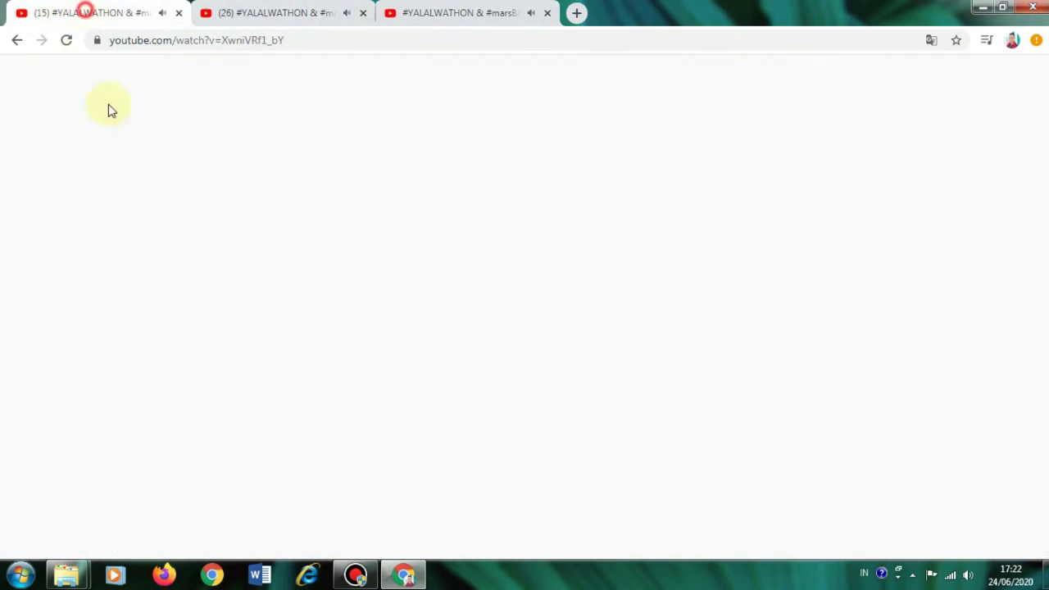
click(424, 13)
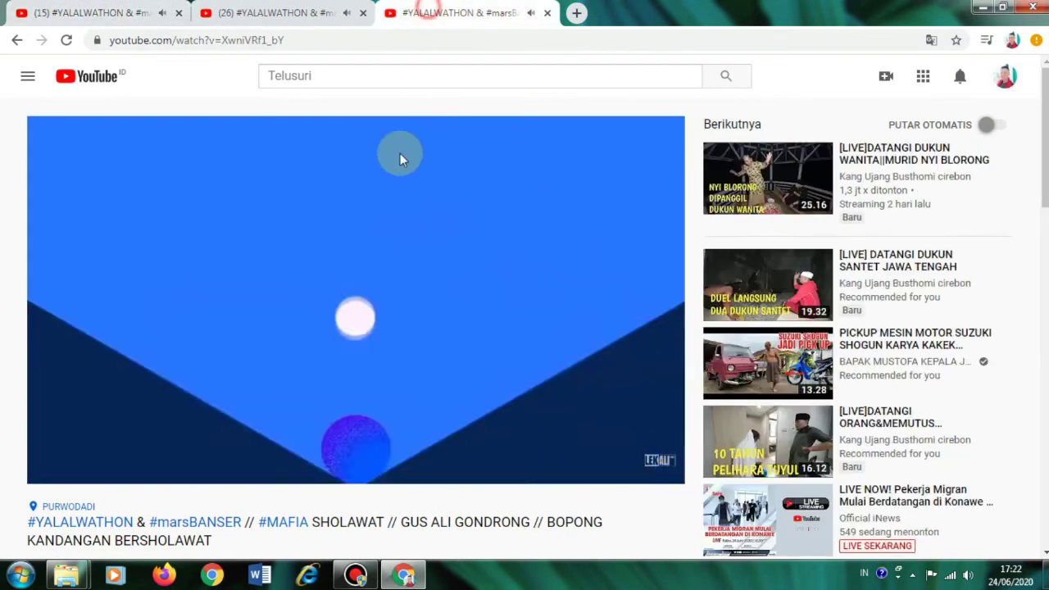
click(360, 214)
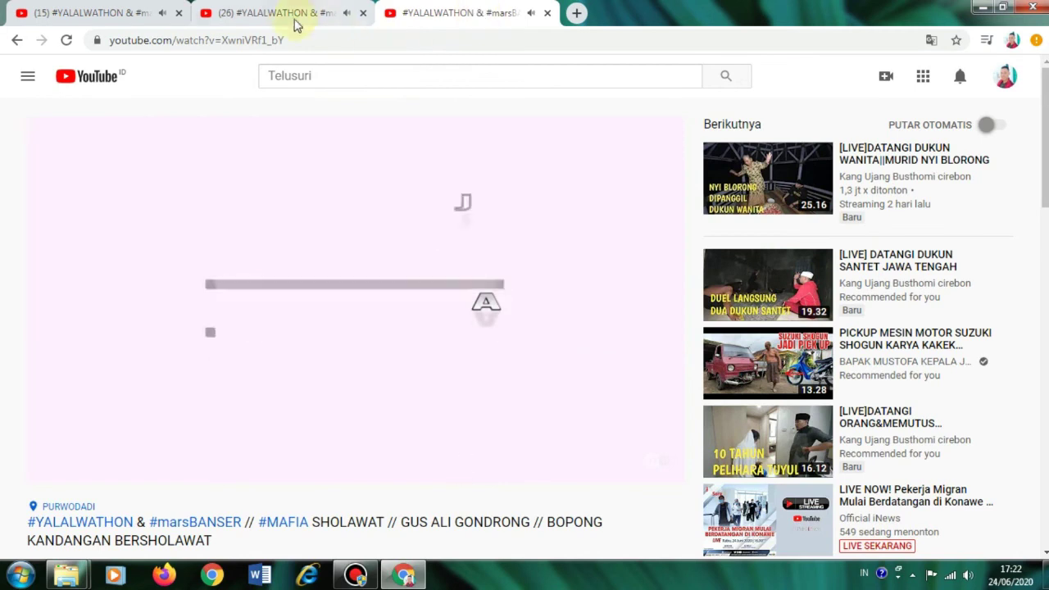
click(324, 15)
click(96, 13)
click(297, 15)
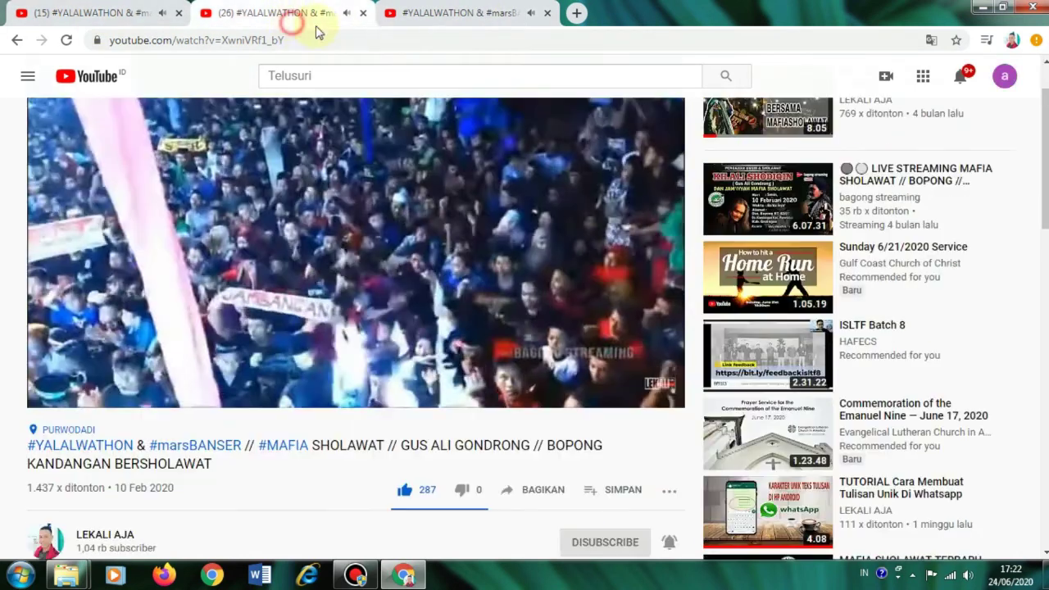
click(457, 12)
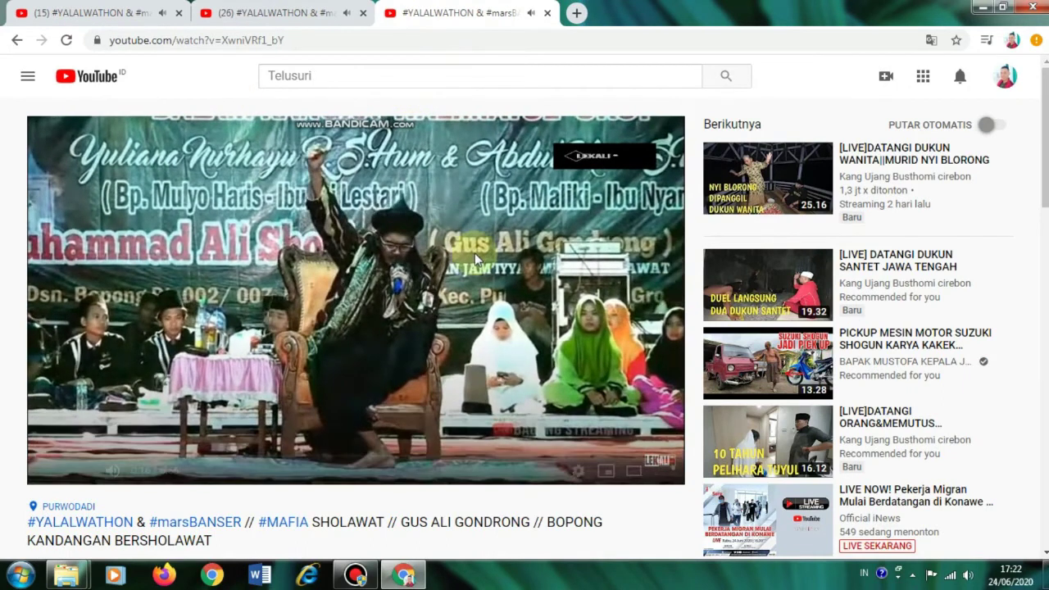
scroll(474, 254, down, 1)
scroll(492, 247, up, 1)
scroll(483, 209, down, 6)
scroll(482, 209, up, 3)
scroll(472, 109, up, 3)
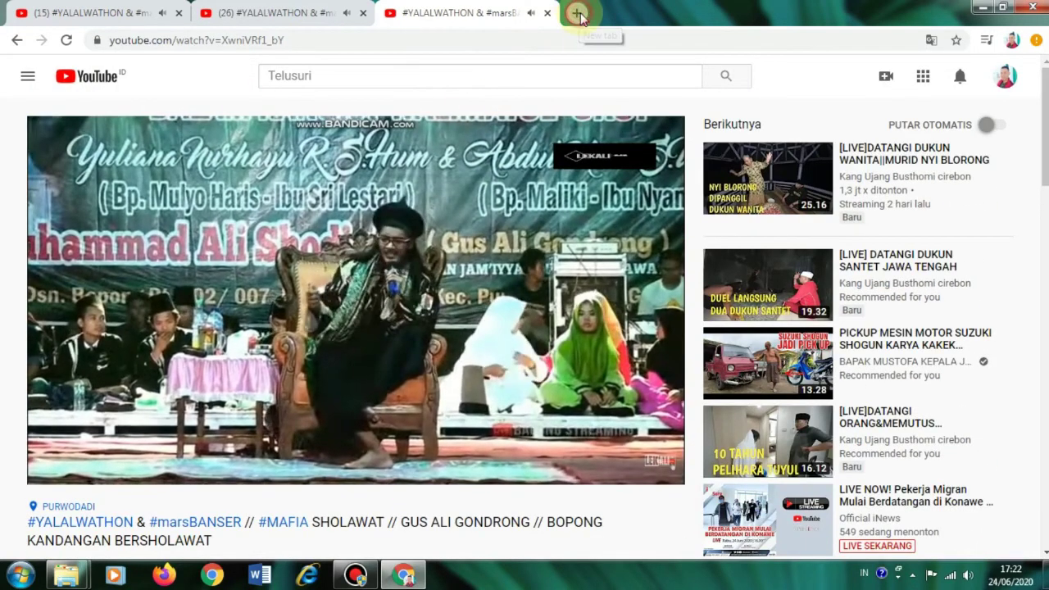
click(578, 14)
click(763, 15)
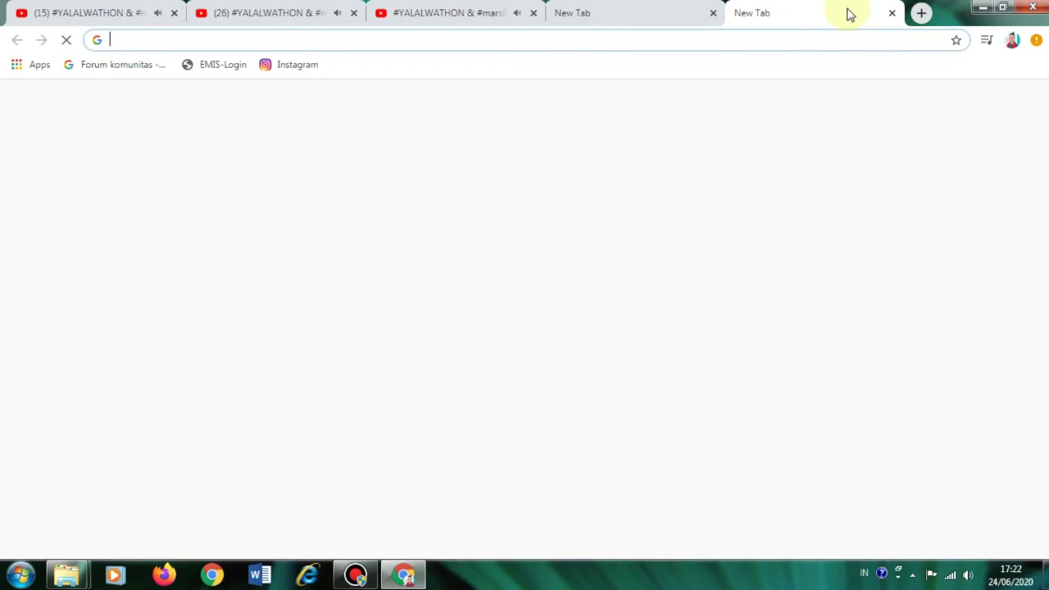
click(893, 15)
click(731, 16)
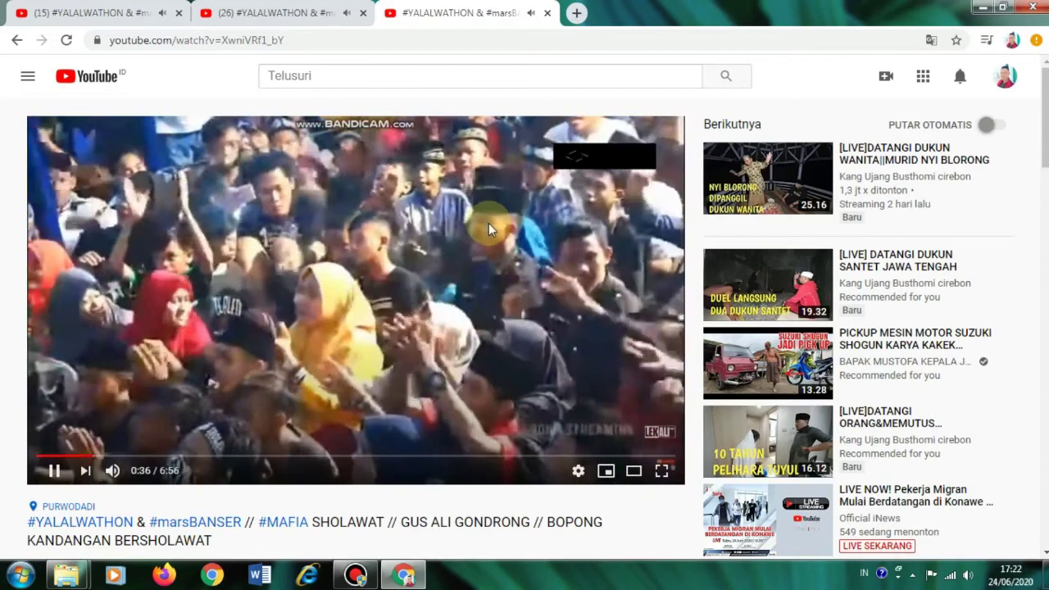
Pause the third tab's video at 0:39 and confirm the second tab's copy keeps playing.
scroll(485, 223, down, 1)
scroll(483, 224, up, 1)
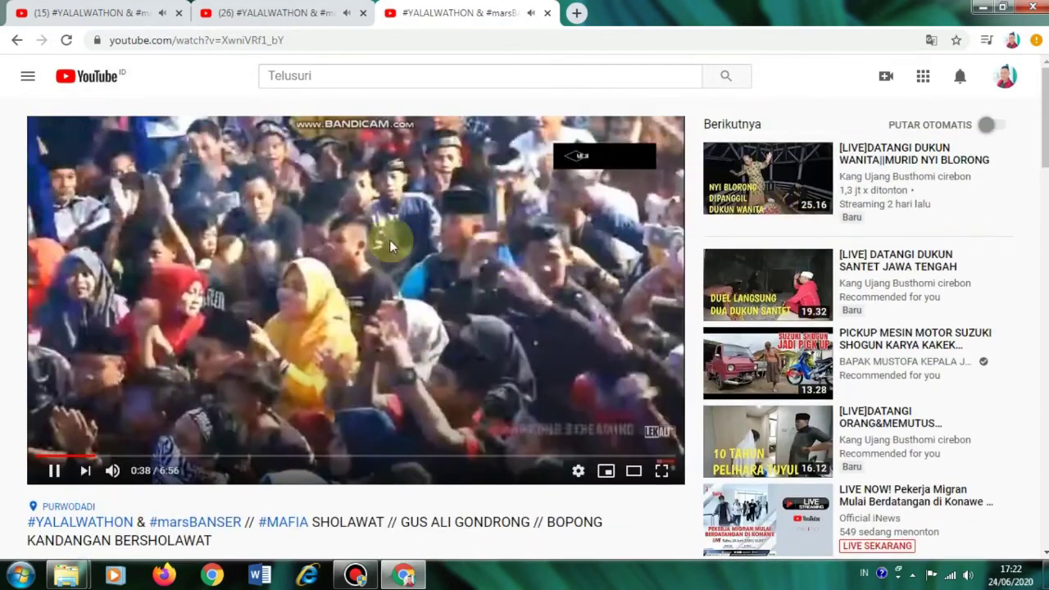
click(54, 471)
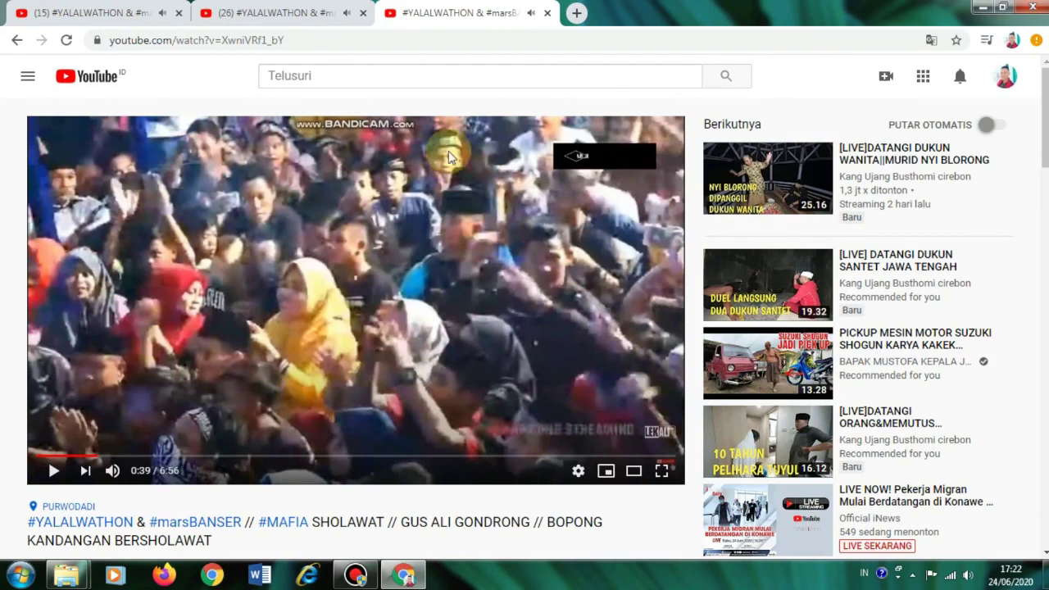
click(325, 18)
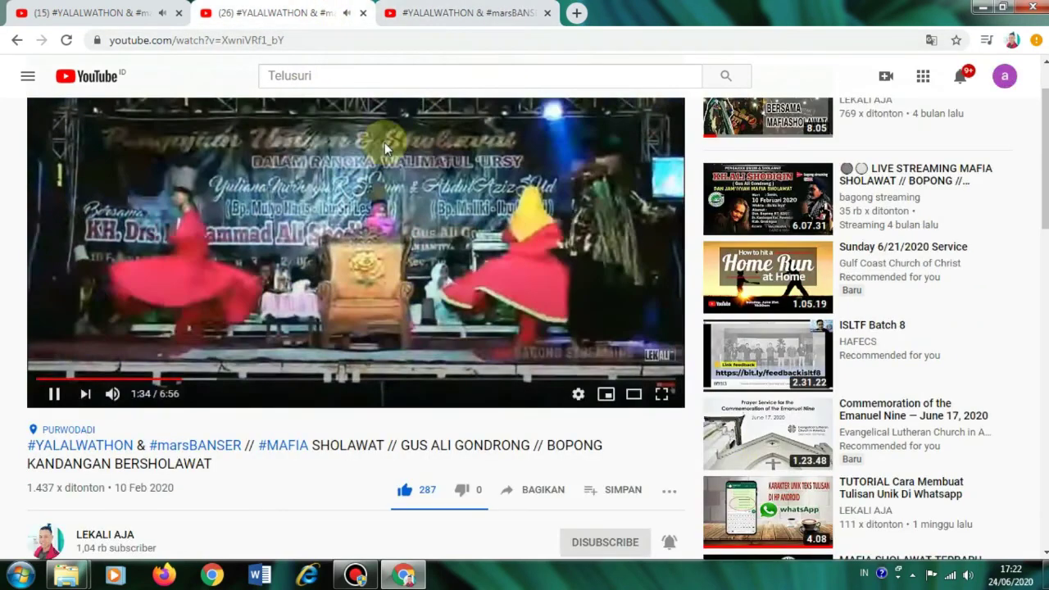
click(497, 20)
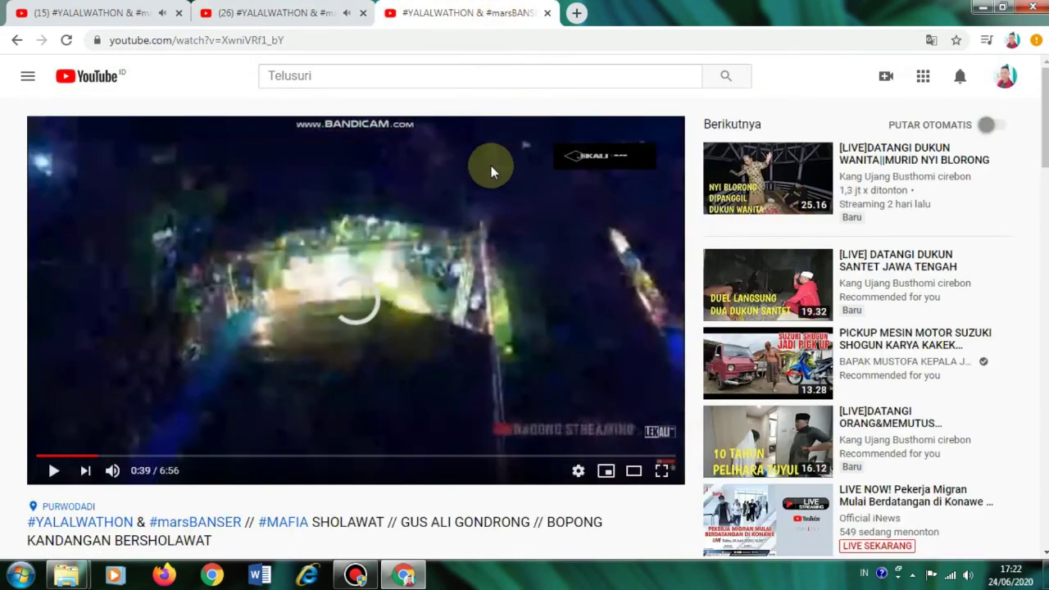